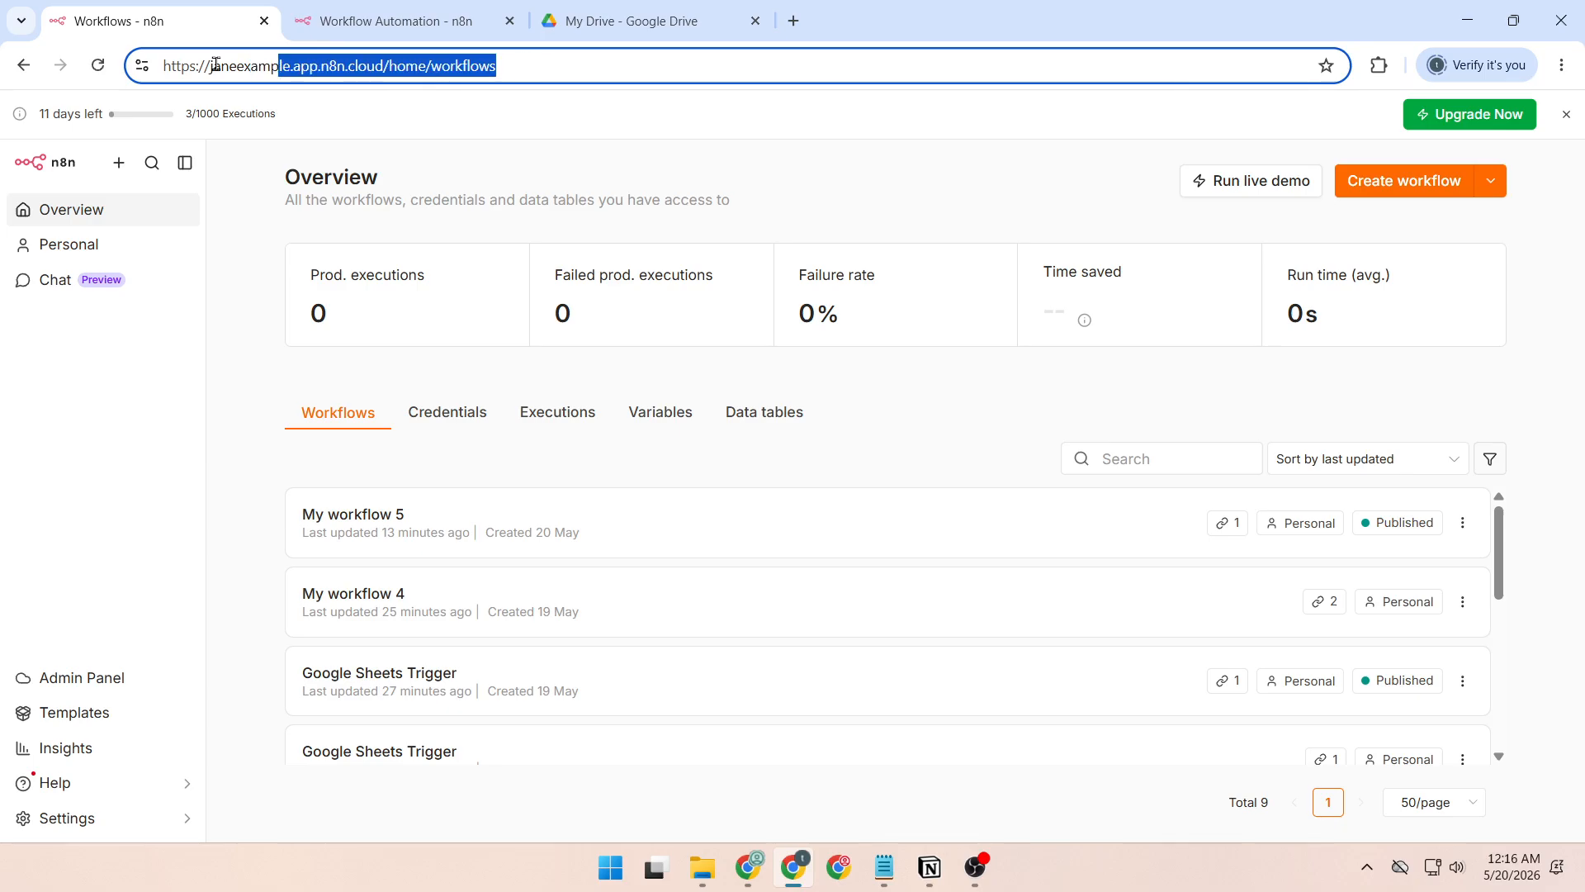
Create a new workflow and name it "Watch multiple Google Sheets".
left_click(608, 141)
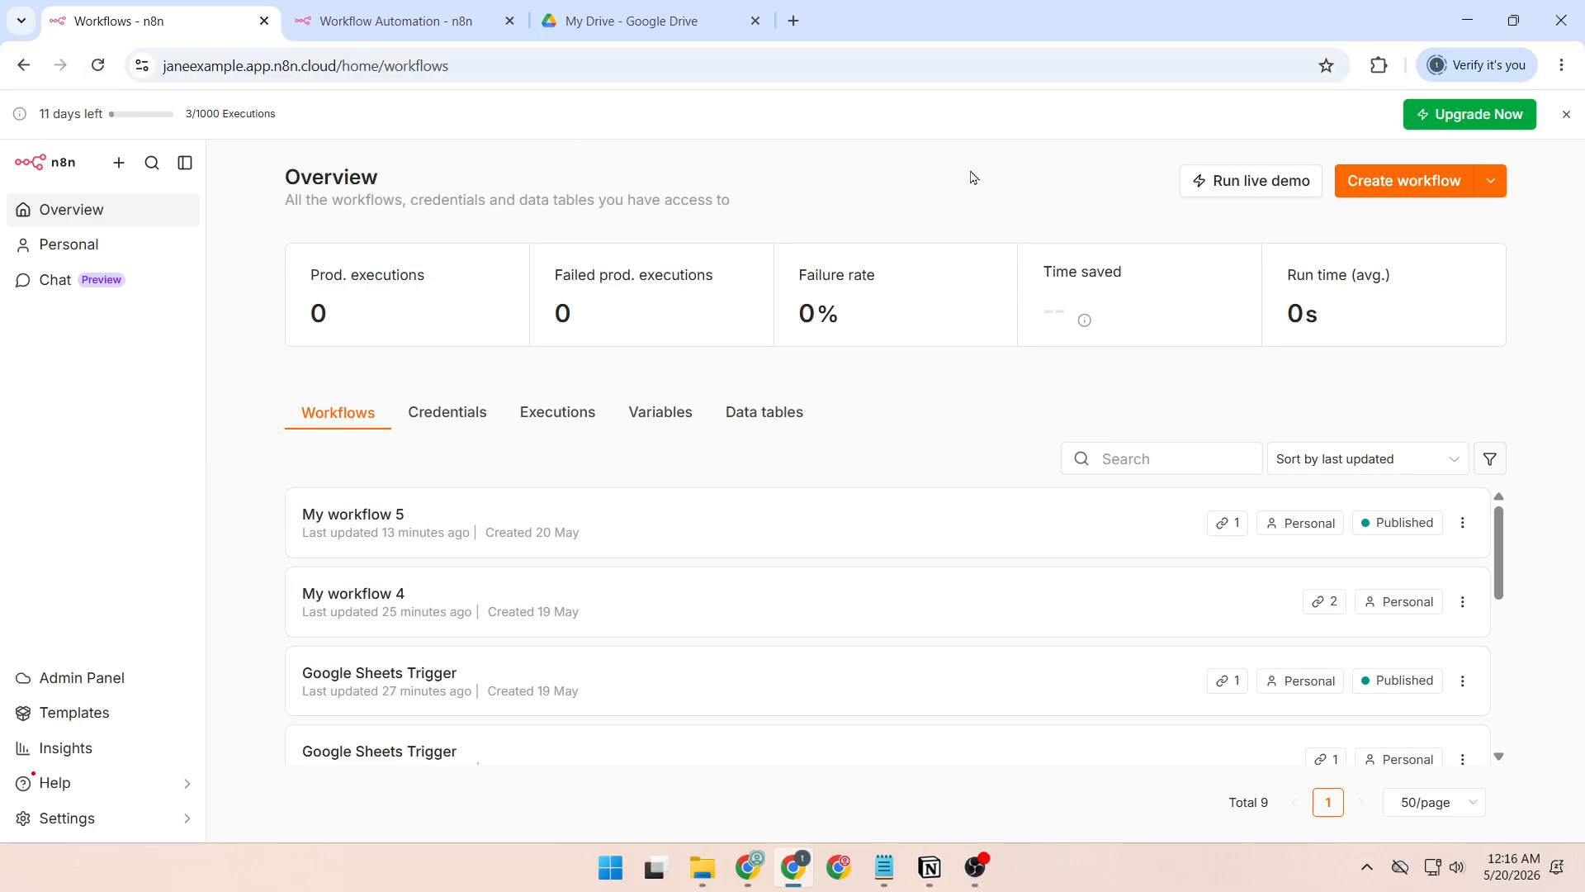
left_click(1417, 185)
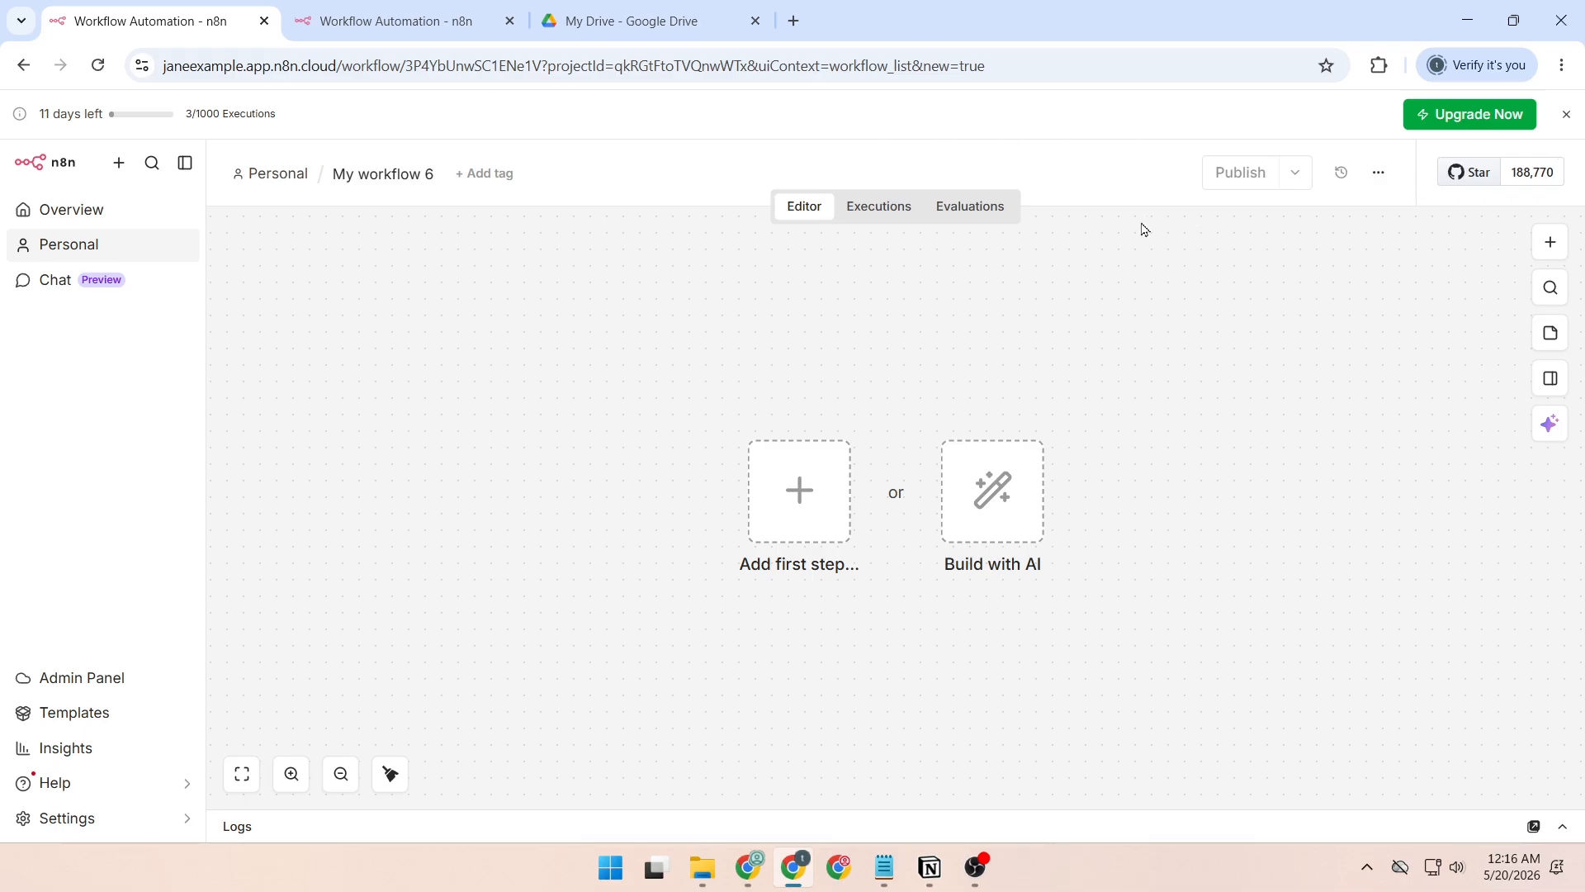
left_click(391, 174)
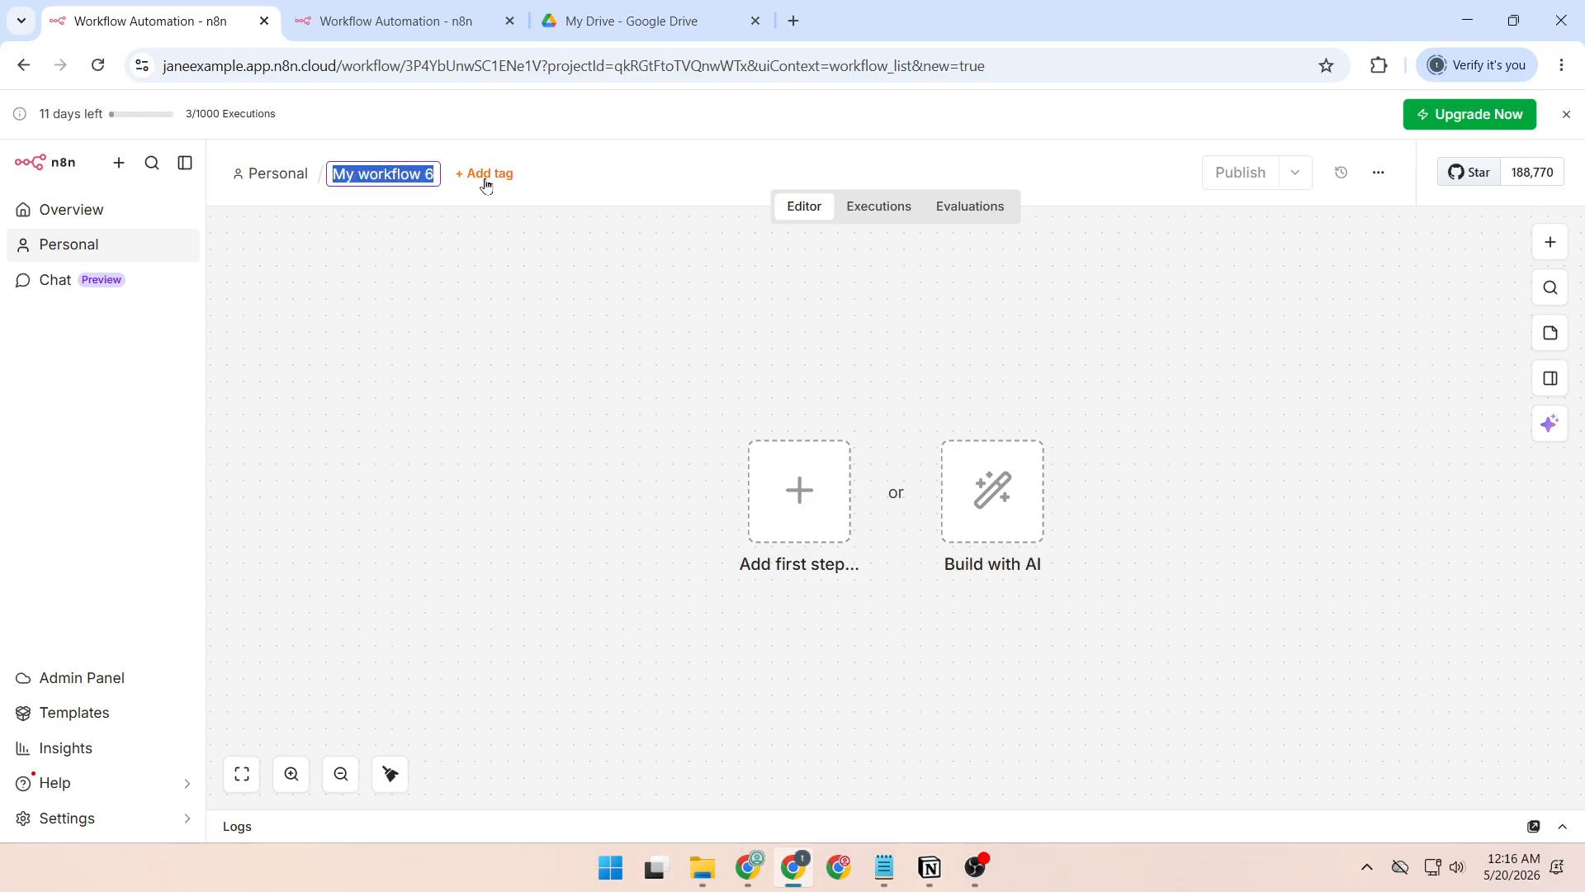
type("Watch multiple Google Sheets")
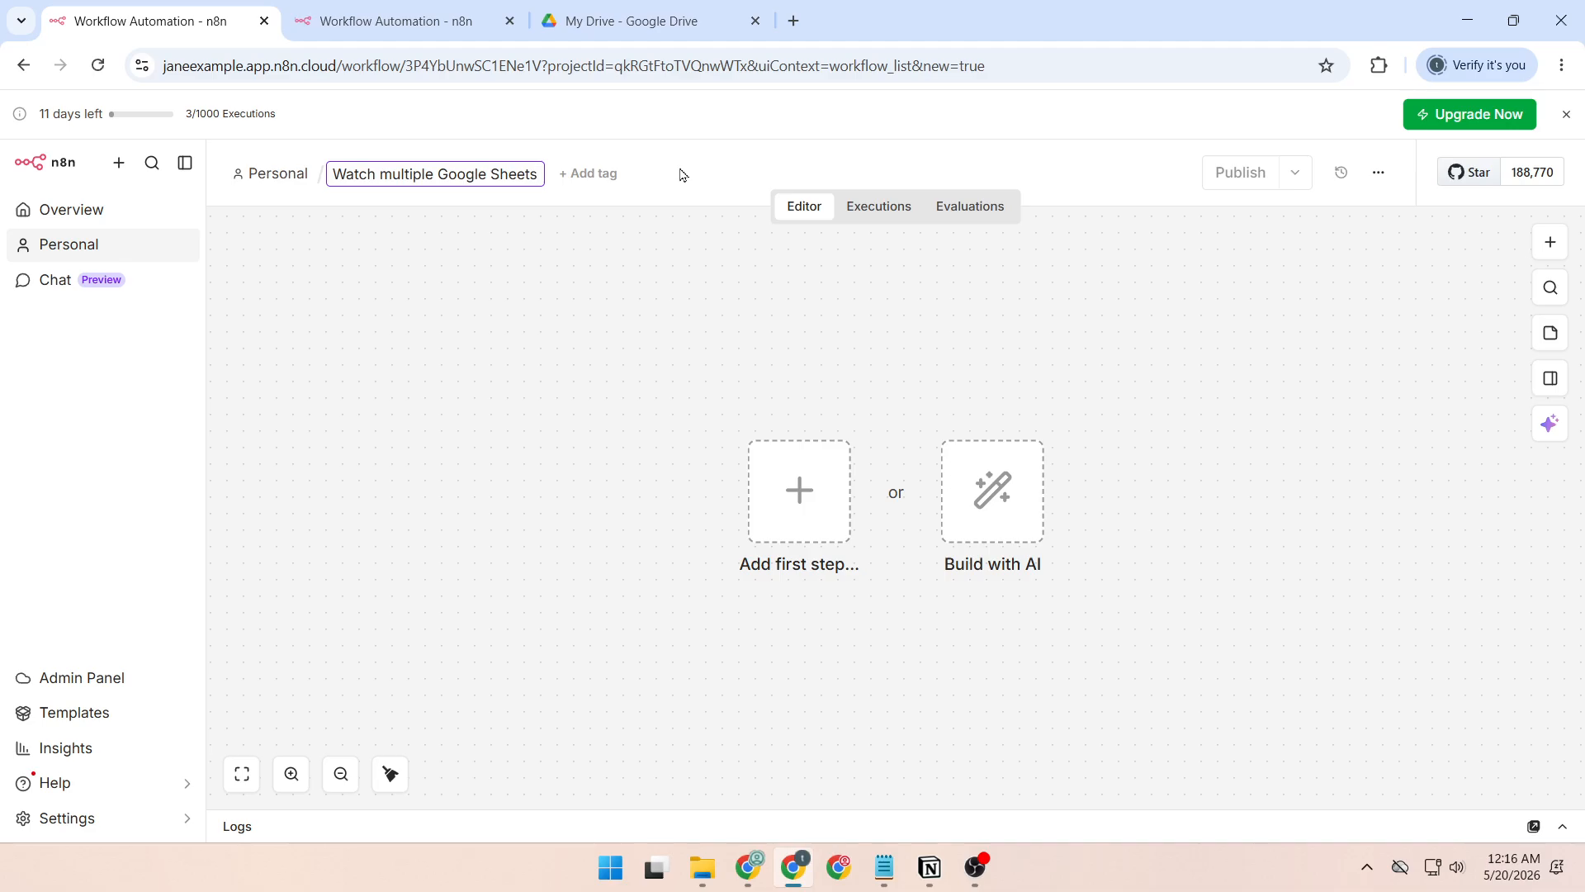
key("Return")
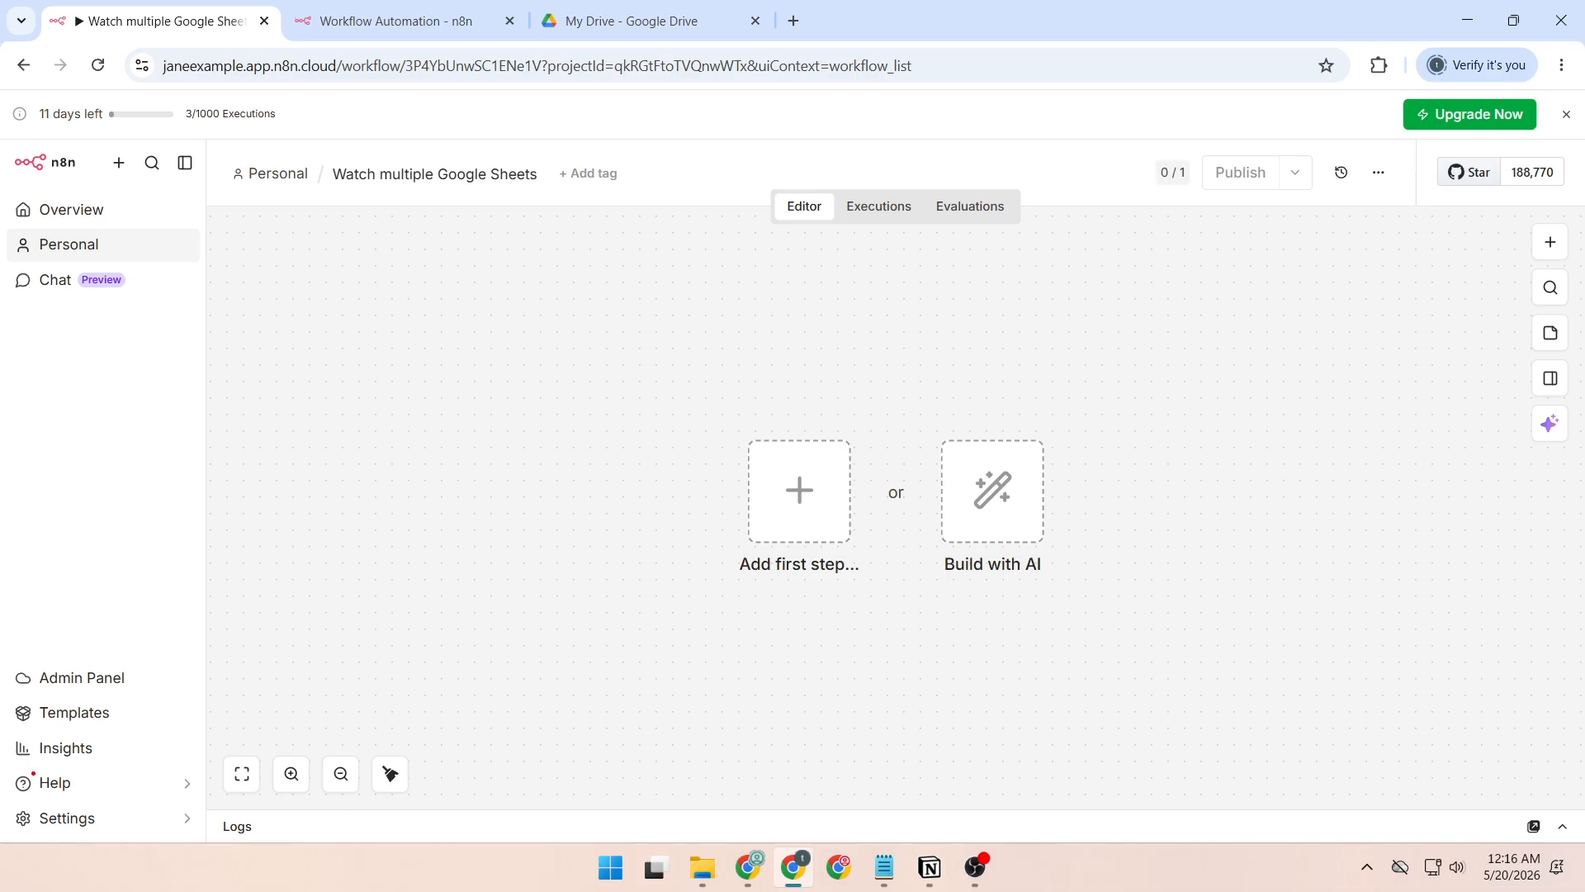
key("alt+Tab")
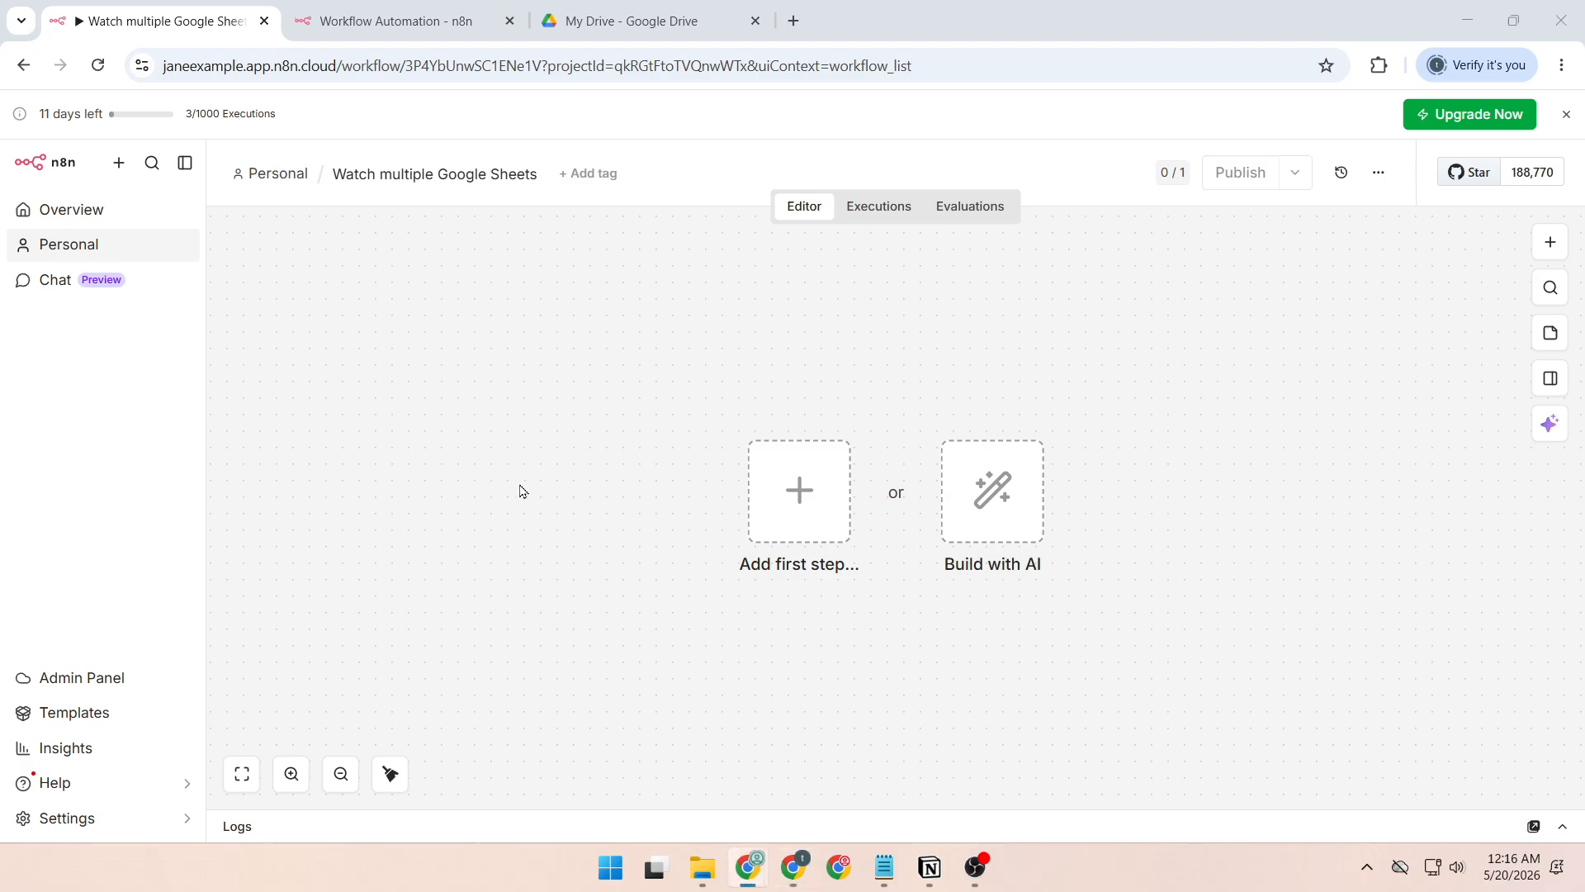
Add a Google Drive trigger for changes involving a specific folder as the workflow's first step.
left_click(810, 500)
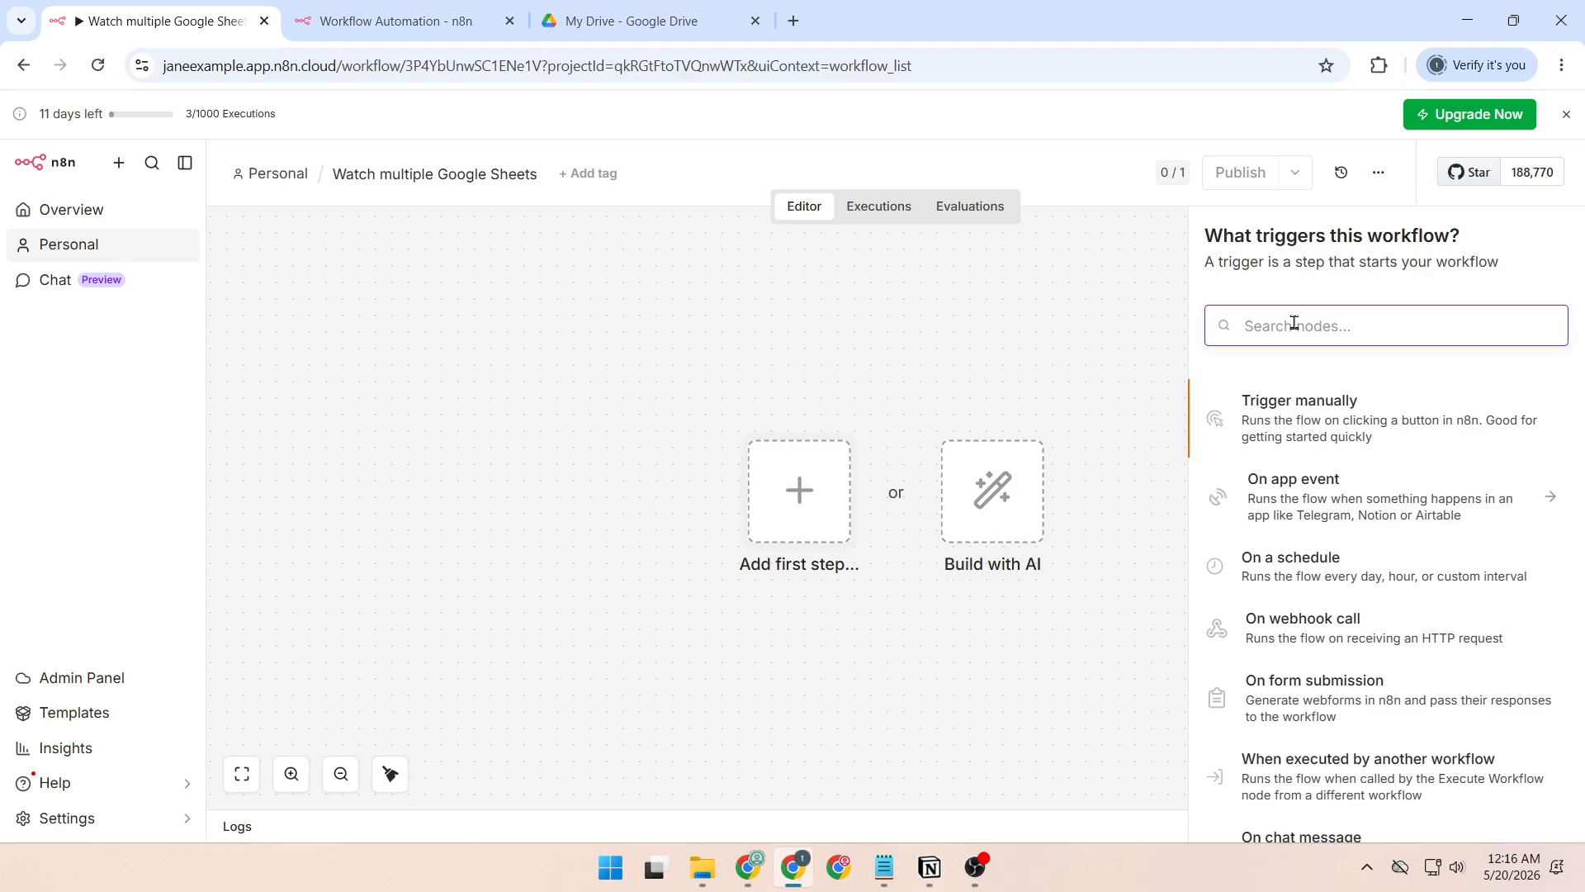
type("drive")
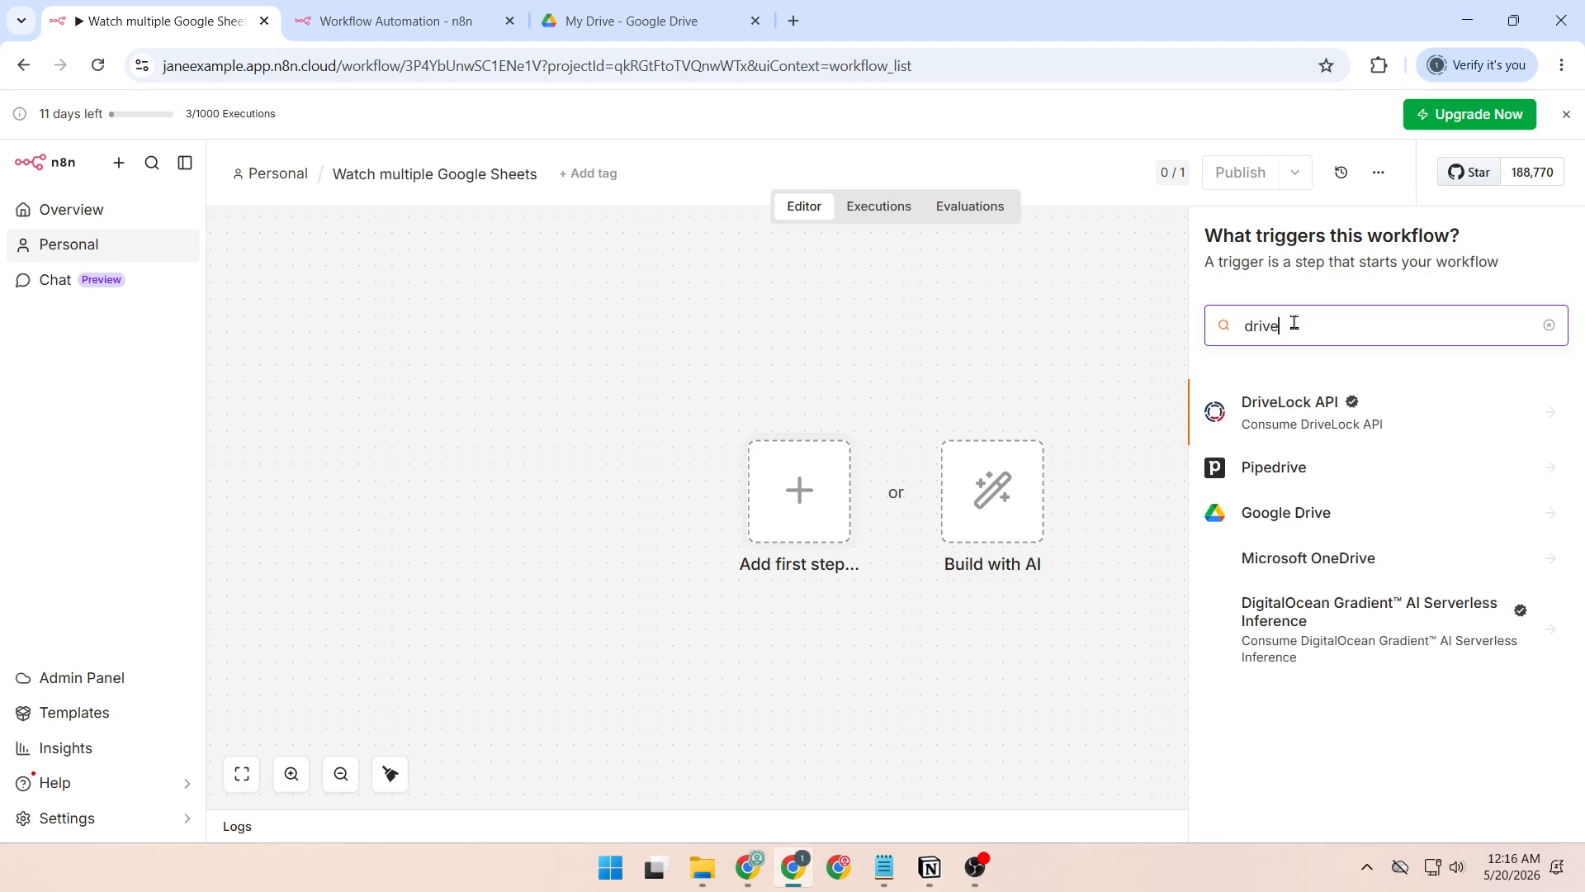
left_click(1349, 516)
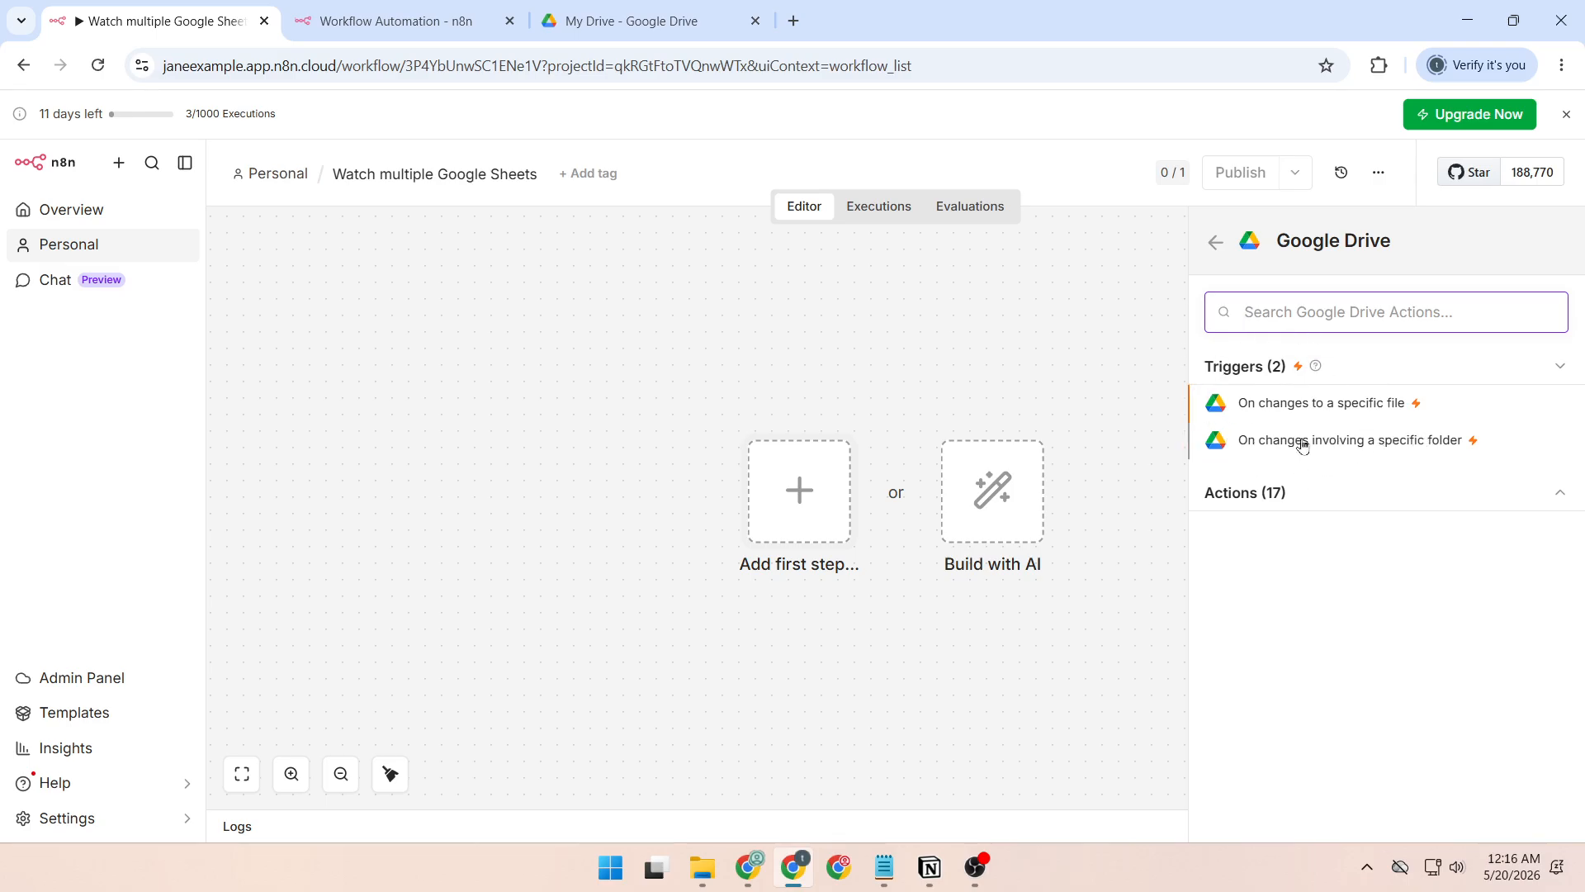
left_click(1263, 443)
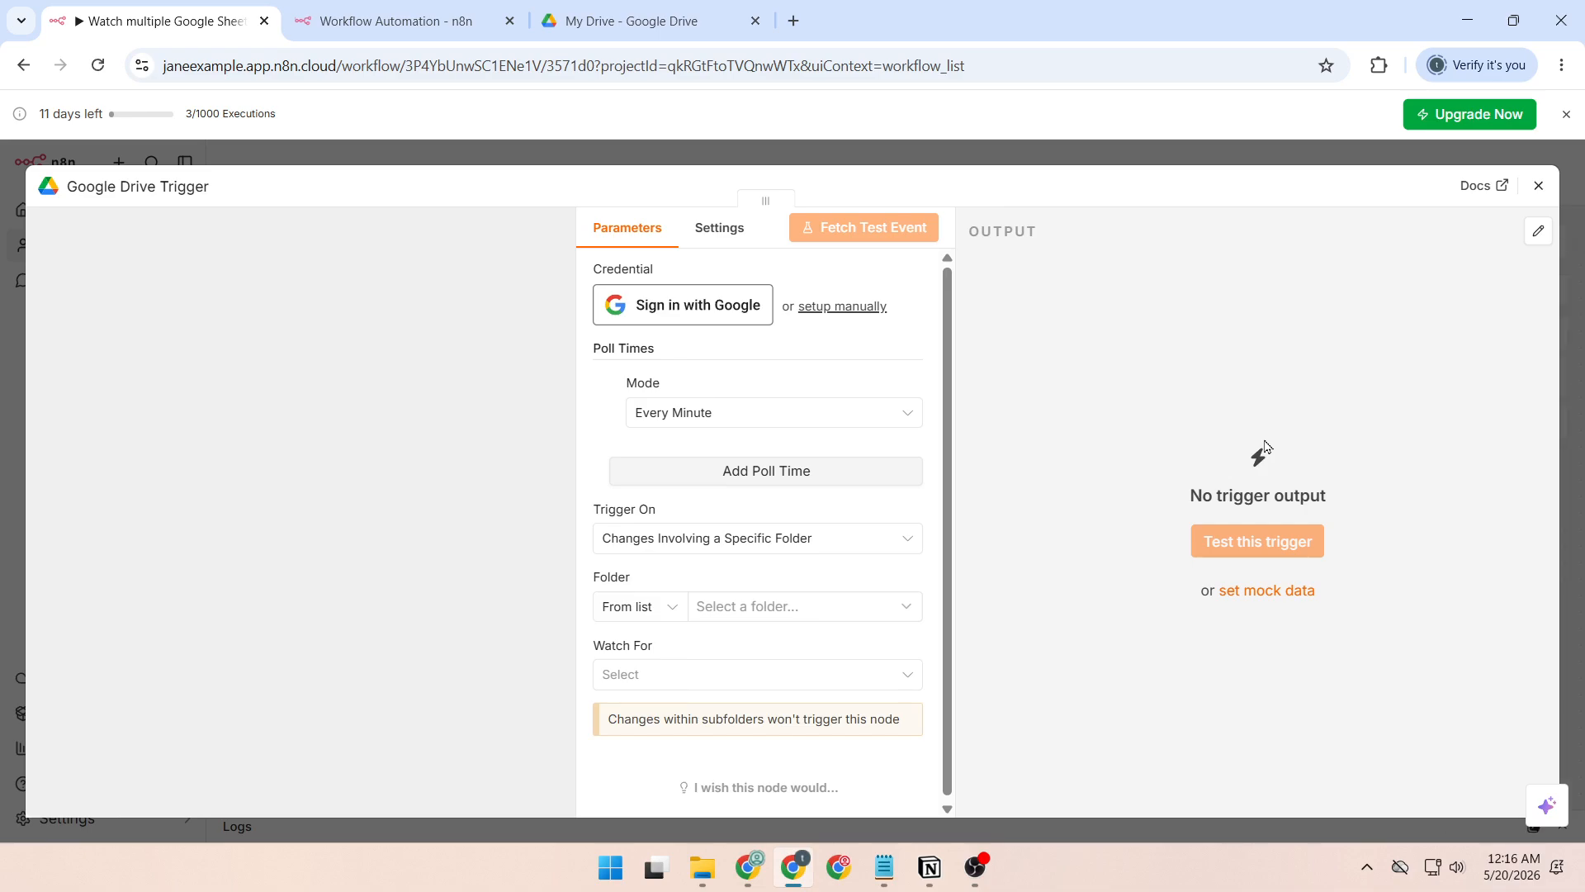
Connect the trigger's Google Drive credential by signing in with the signed-in Google account and granting n8n.cloud access.
left_click(683, 311)
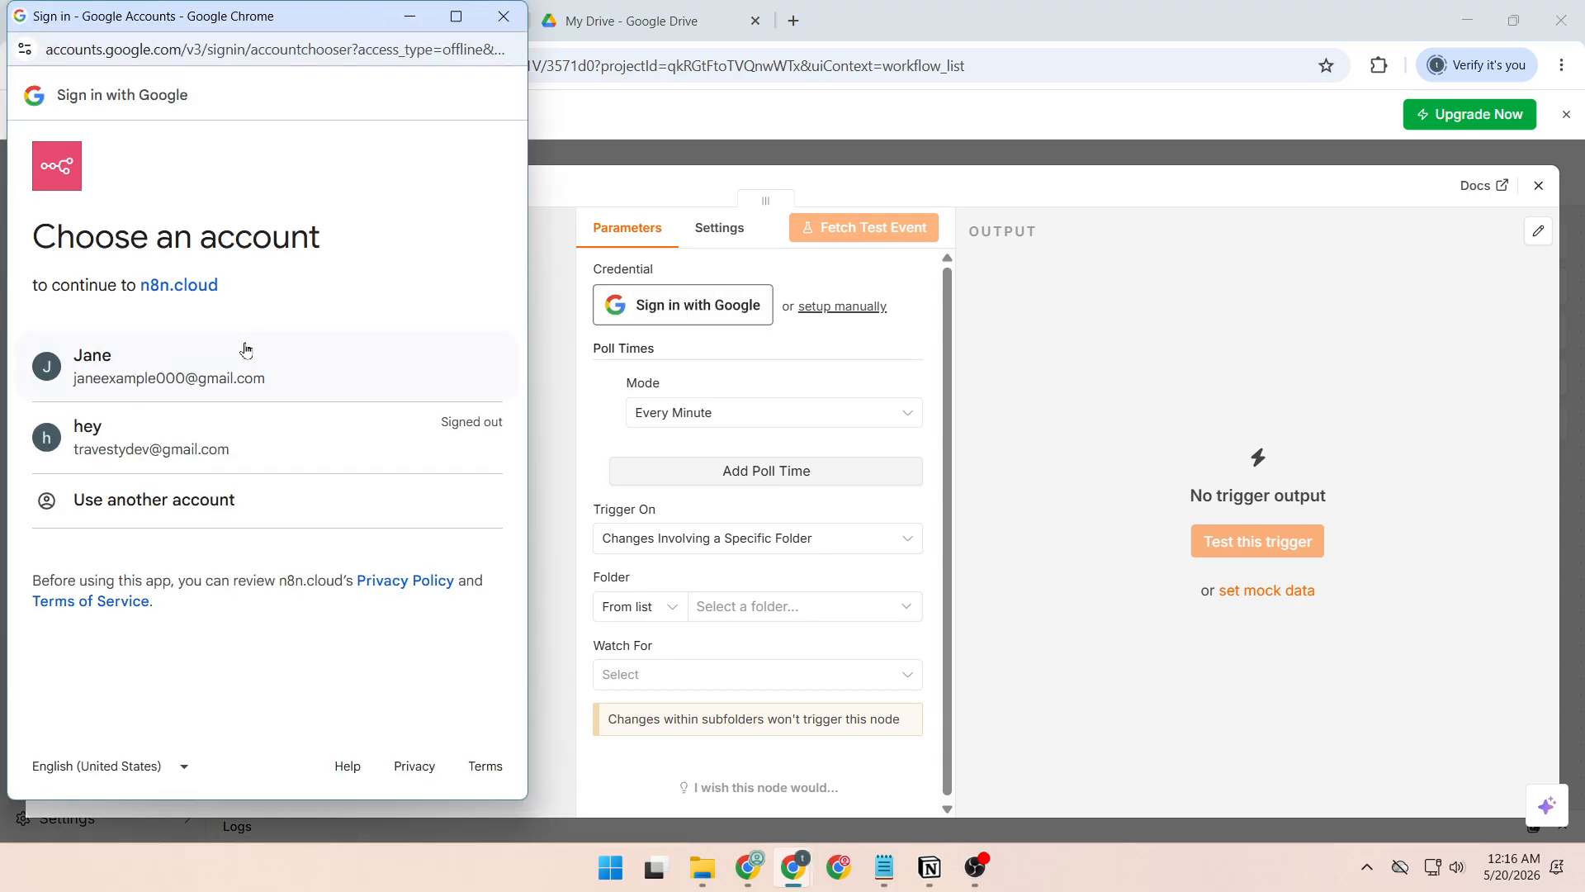
left_click(242, 362)
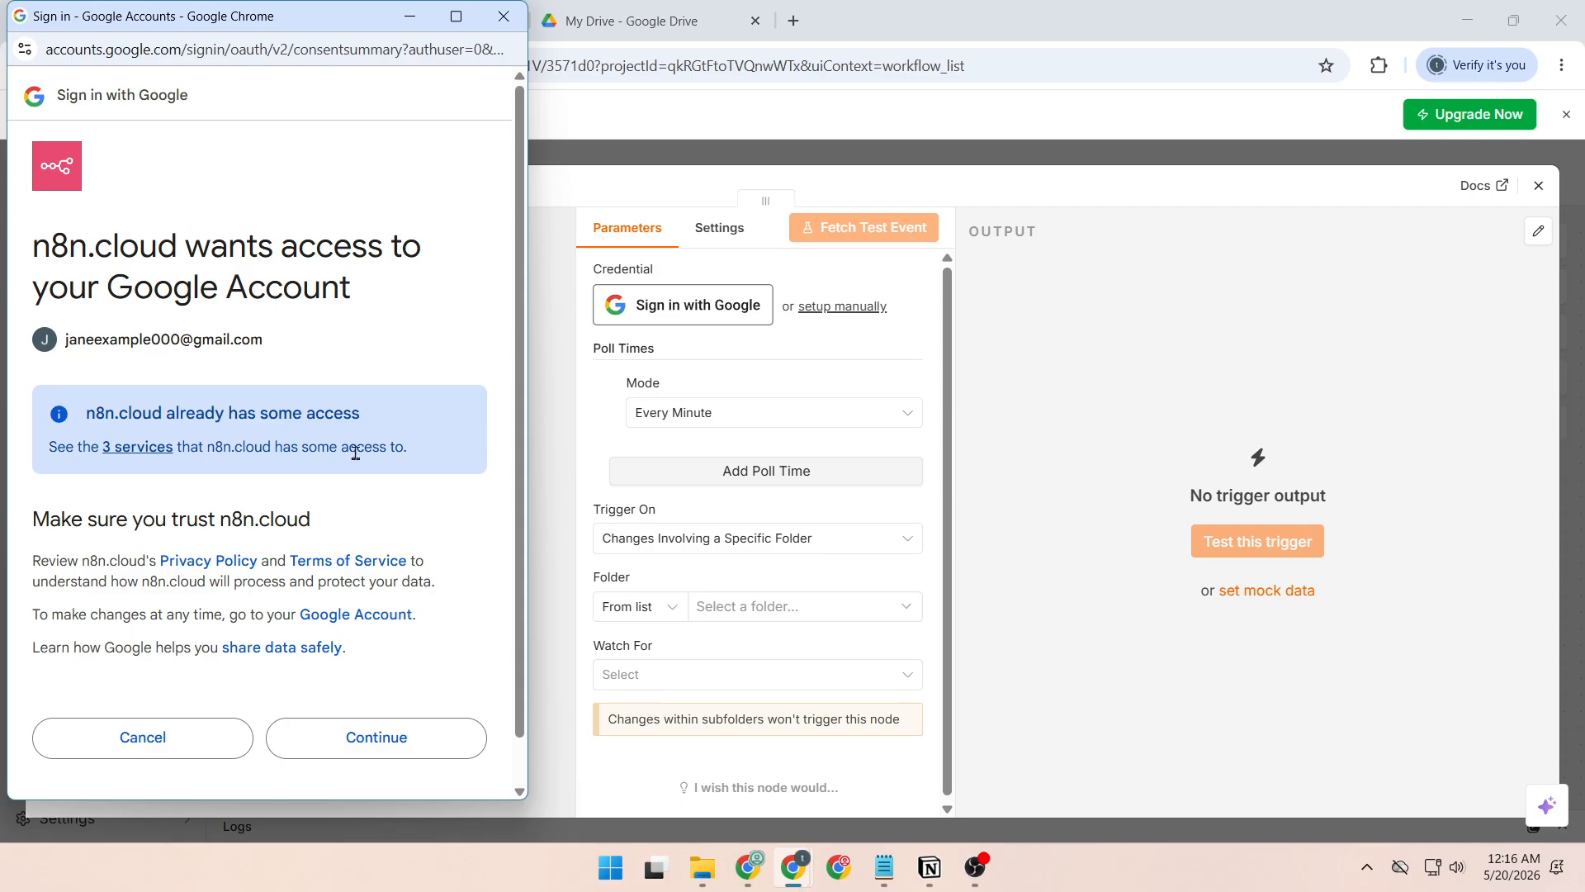
left_click(384, 737)
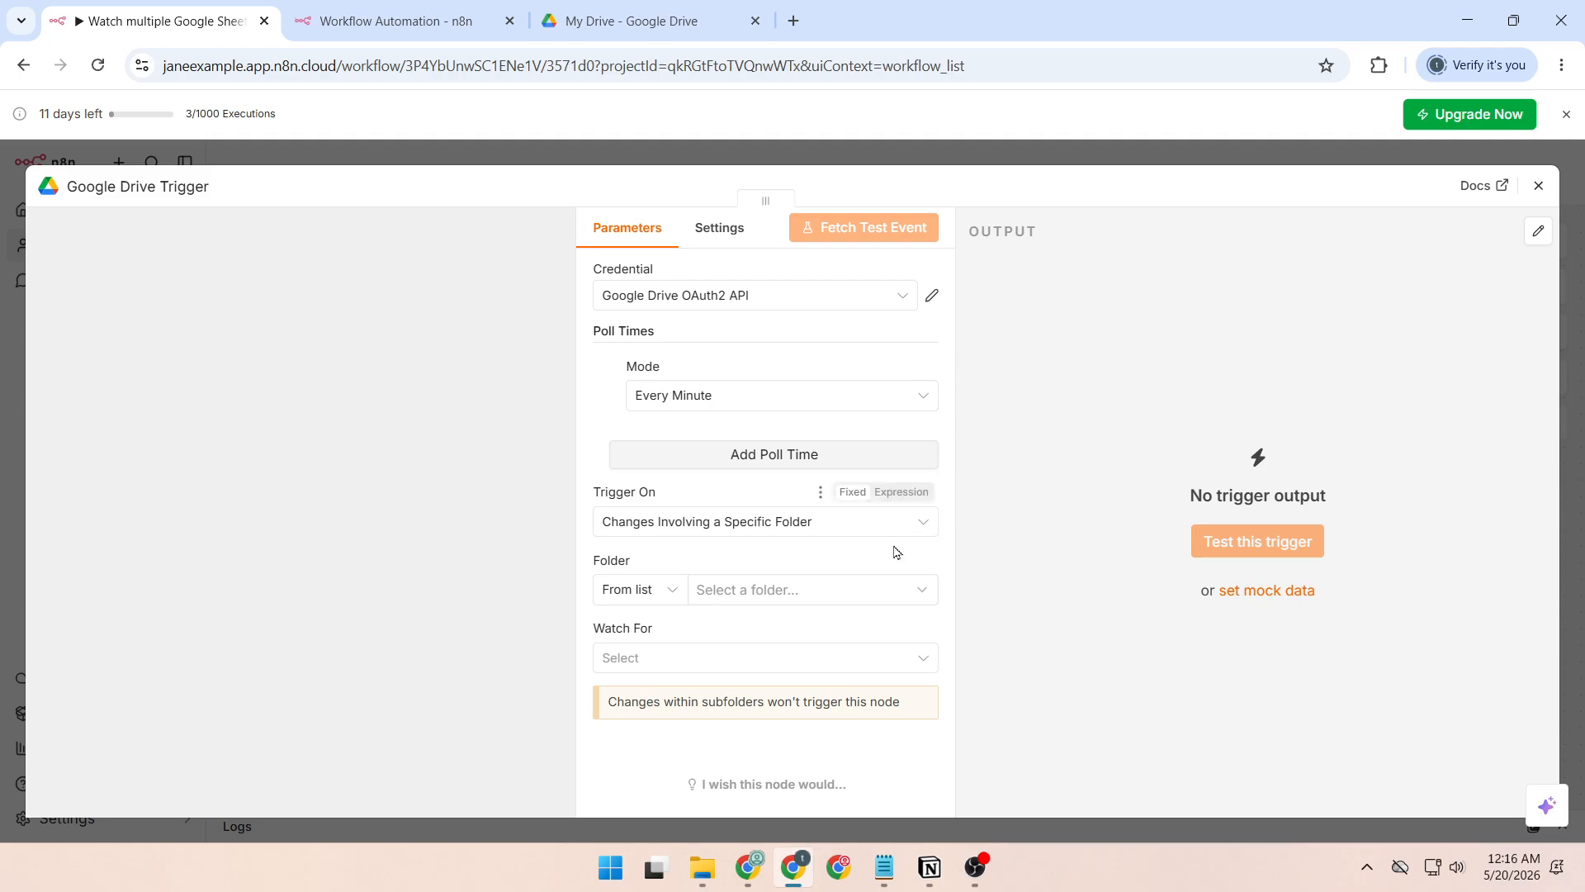
Set the trigger to watch the "n8n multi-sheet watch demo" folder for File Updated events.
left_click(775, 600)
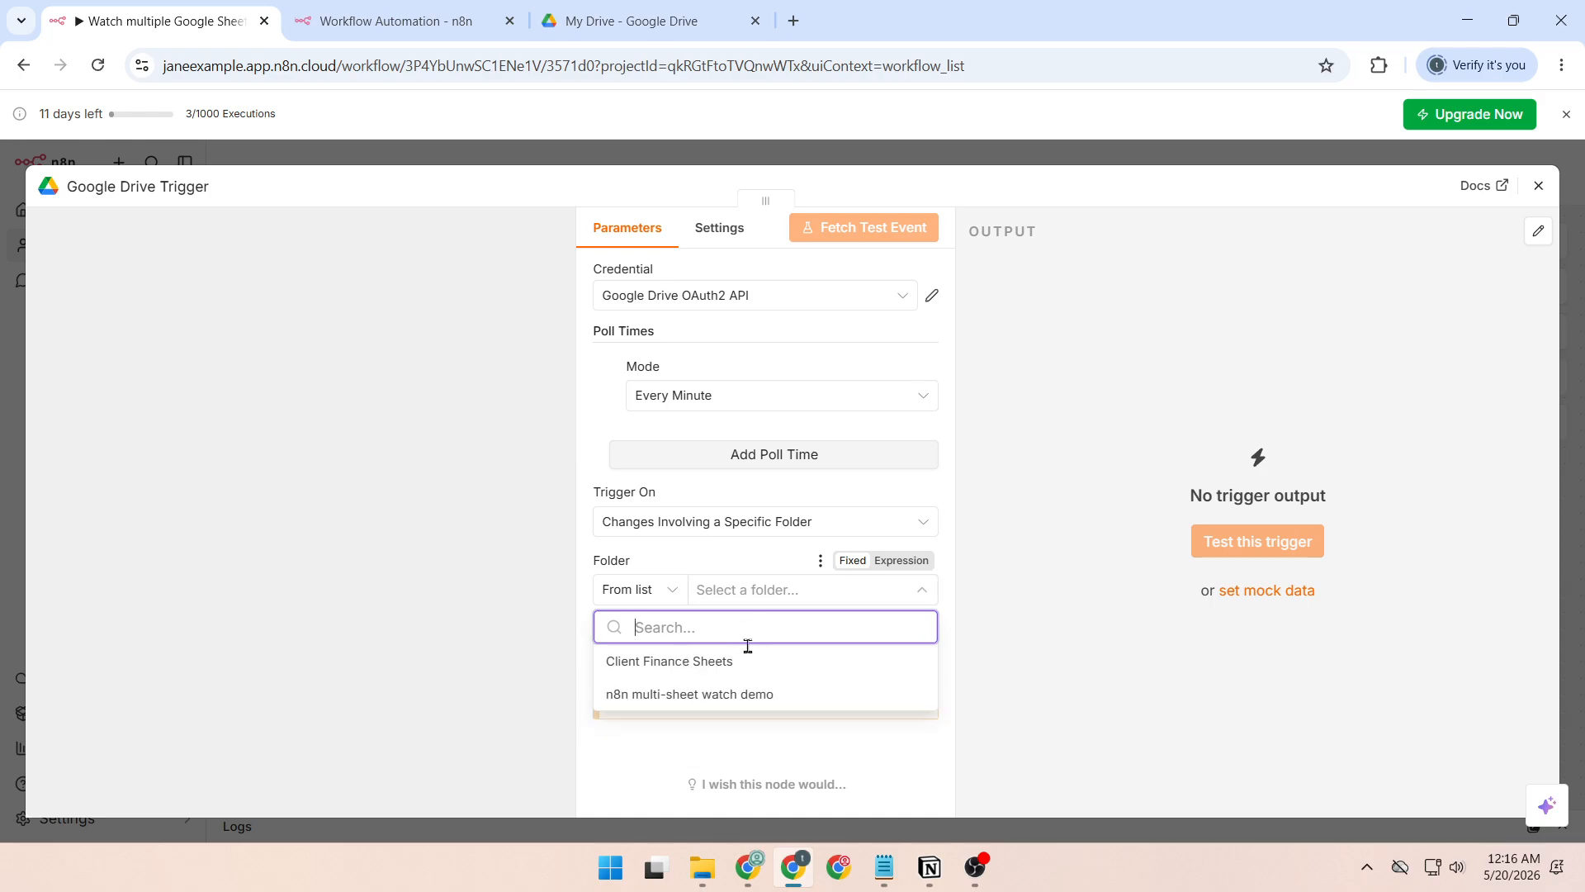
left_click(707, 695)
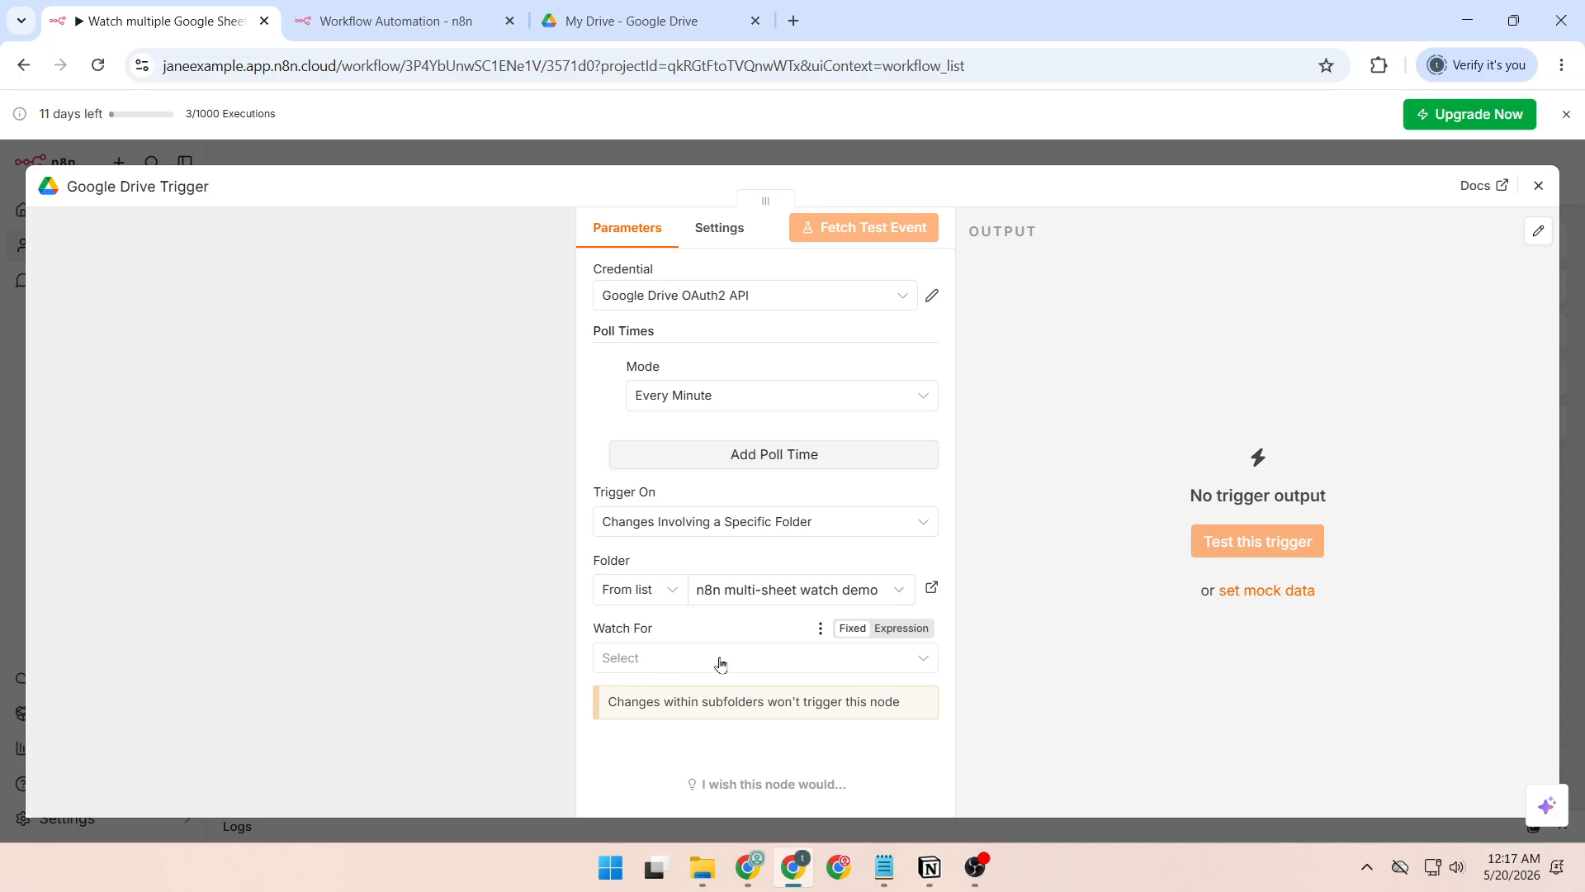
left_click(721, 665)
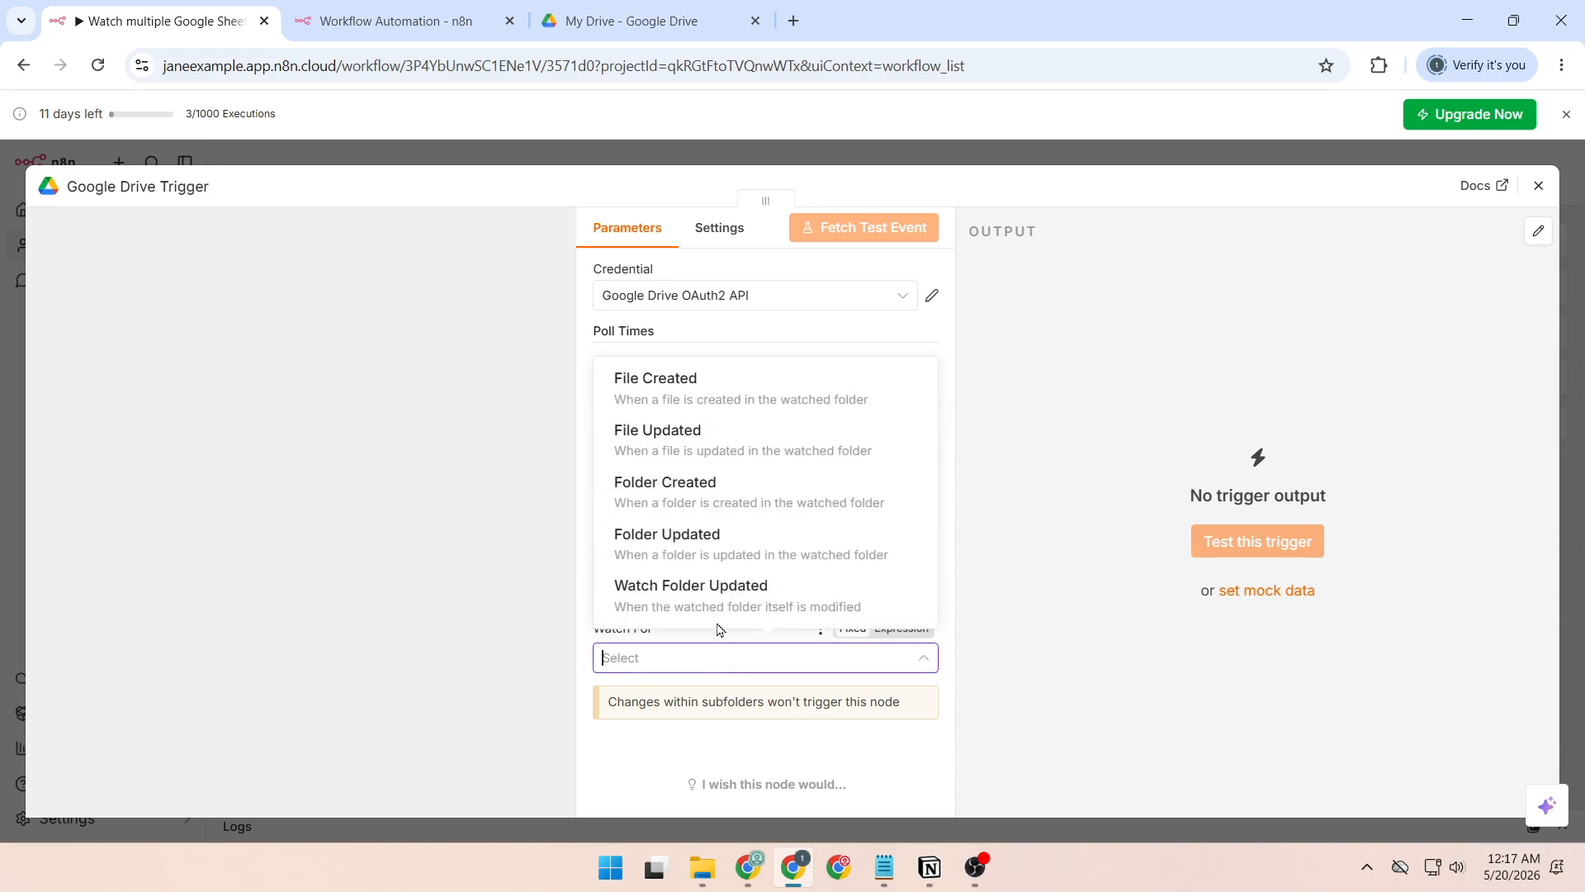
left_click(694, 447)
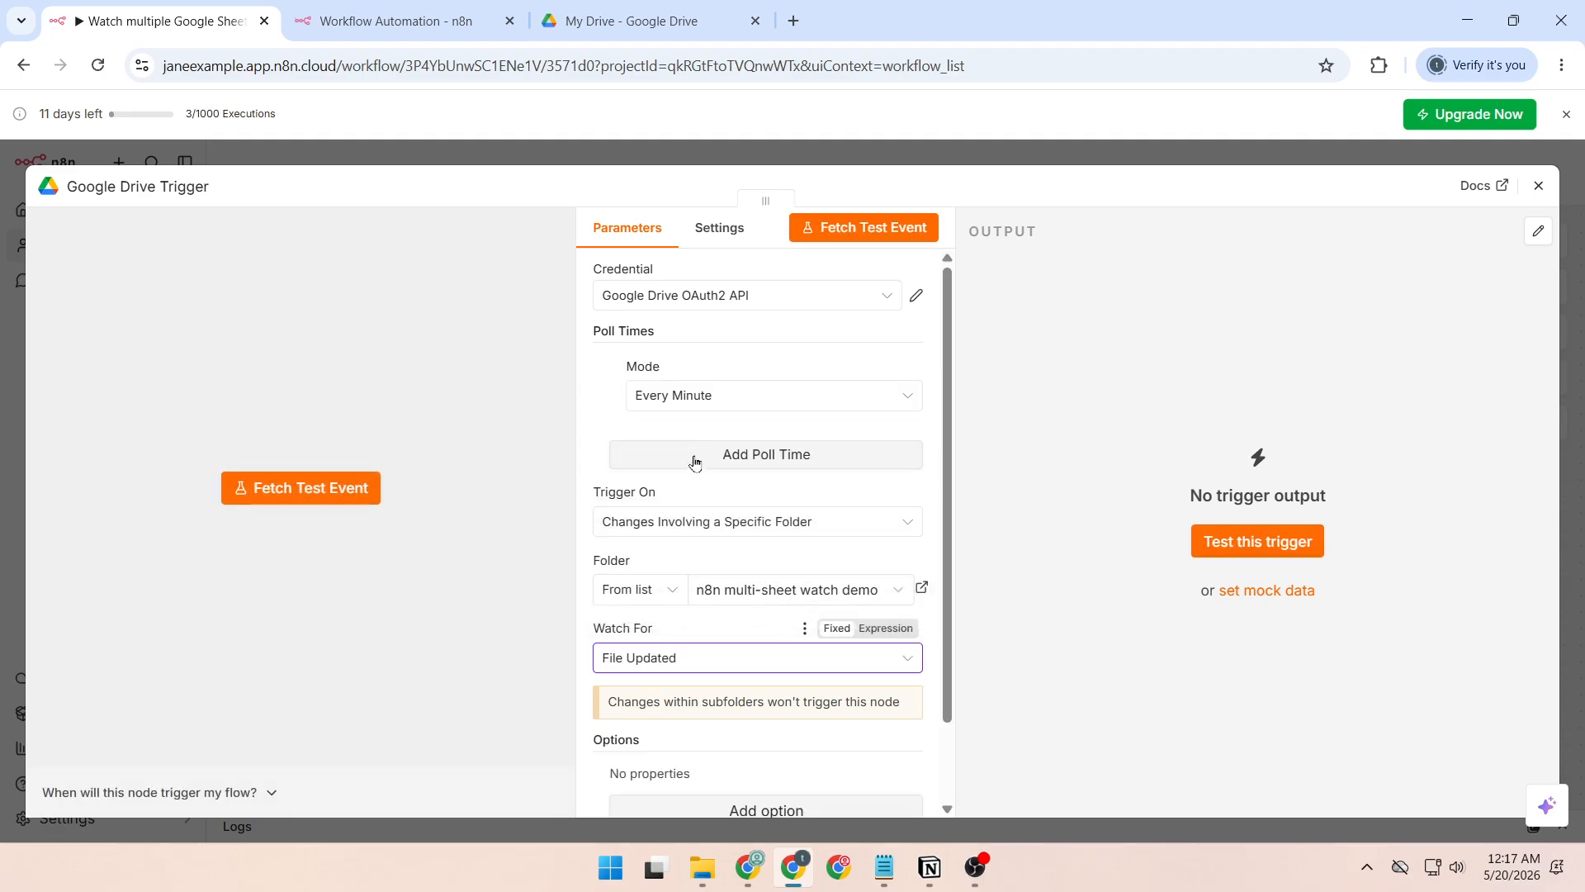
Add a File Type option set to Google Spreadsheets on the trigger and return to the canvas.
scroll(759, 688, "down", 2)
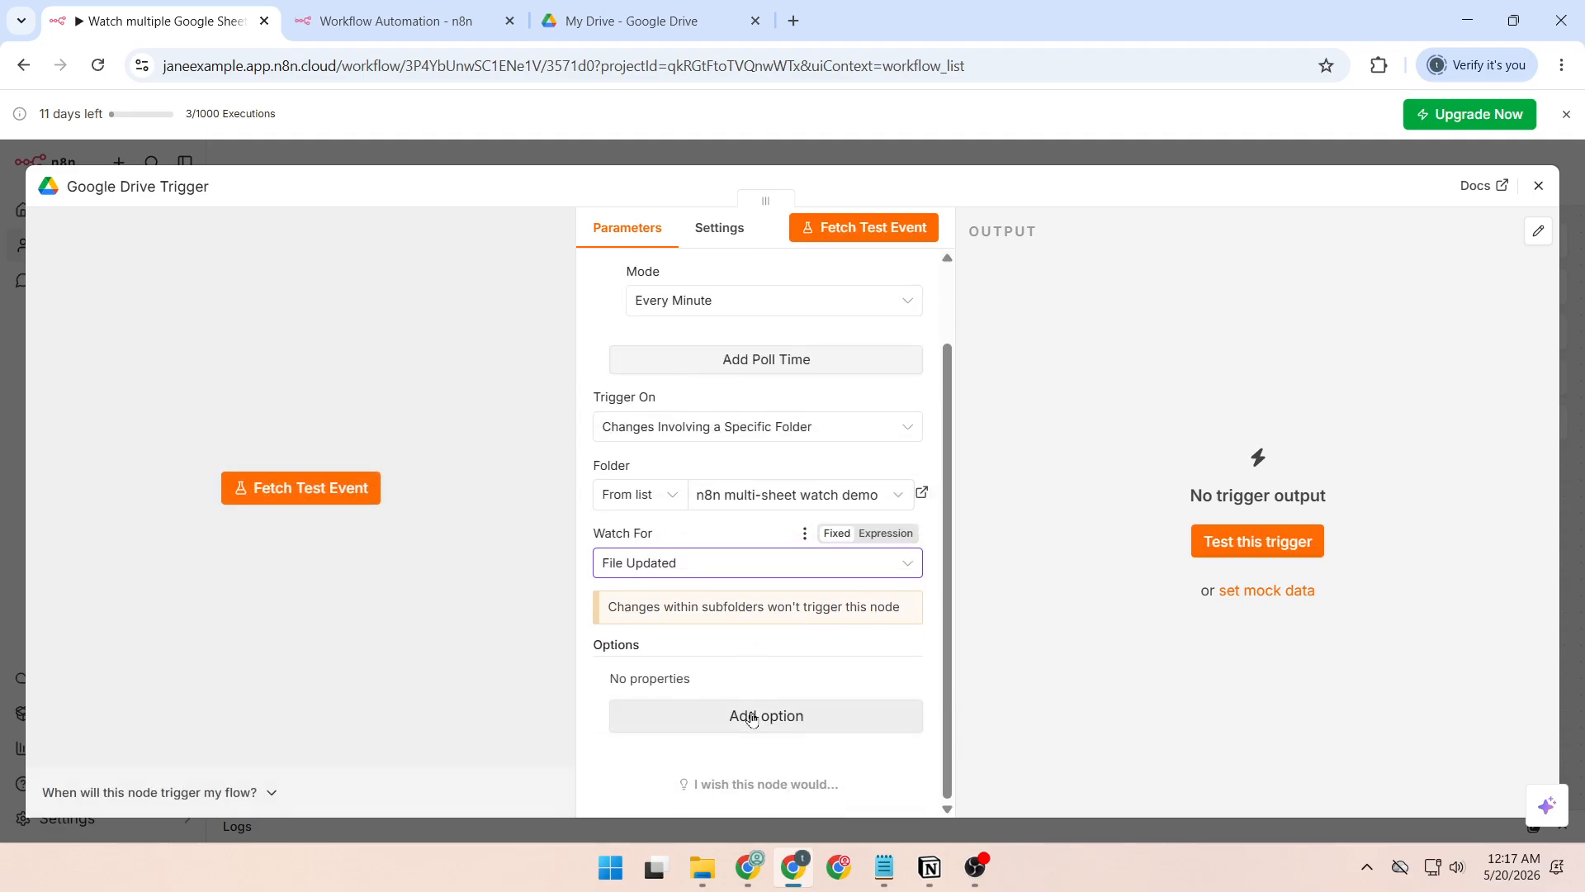
left_click(753, 715)
left_click(734, 717)
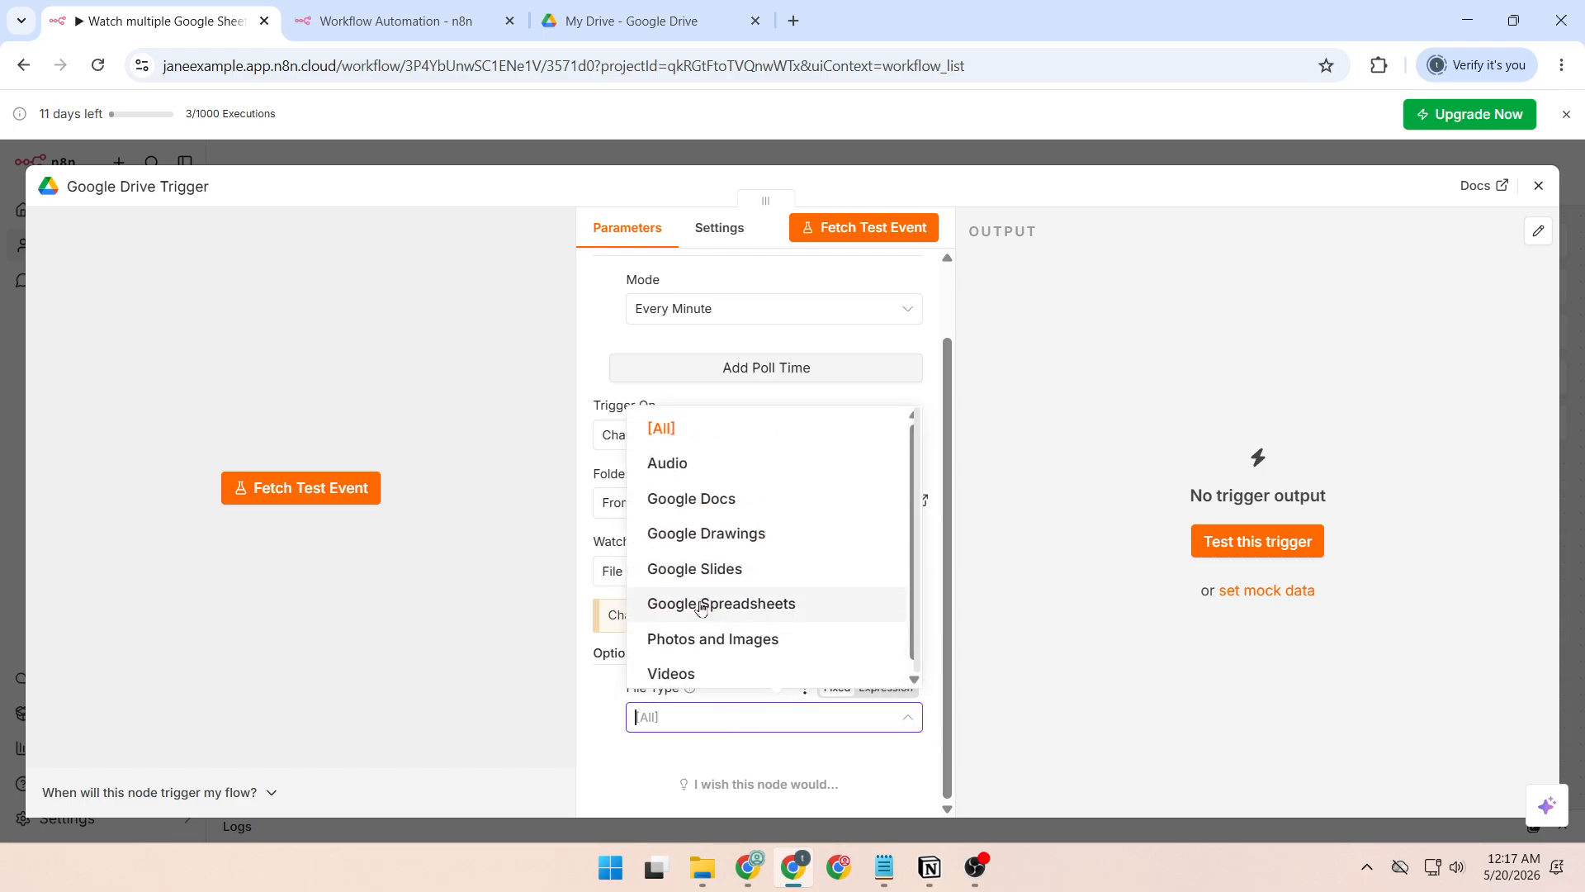
left_click(768, 606)
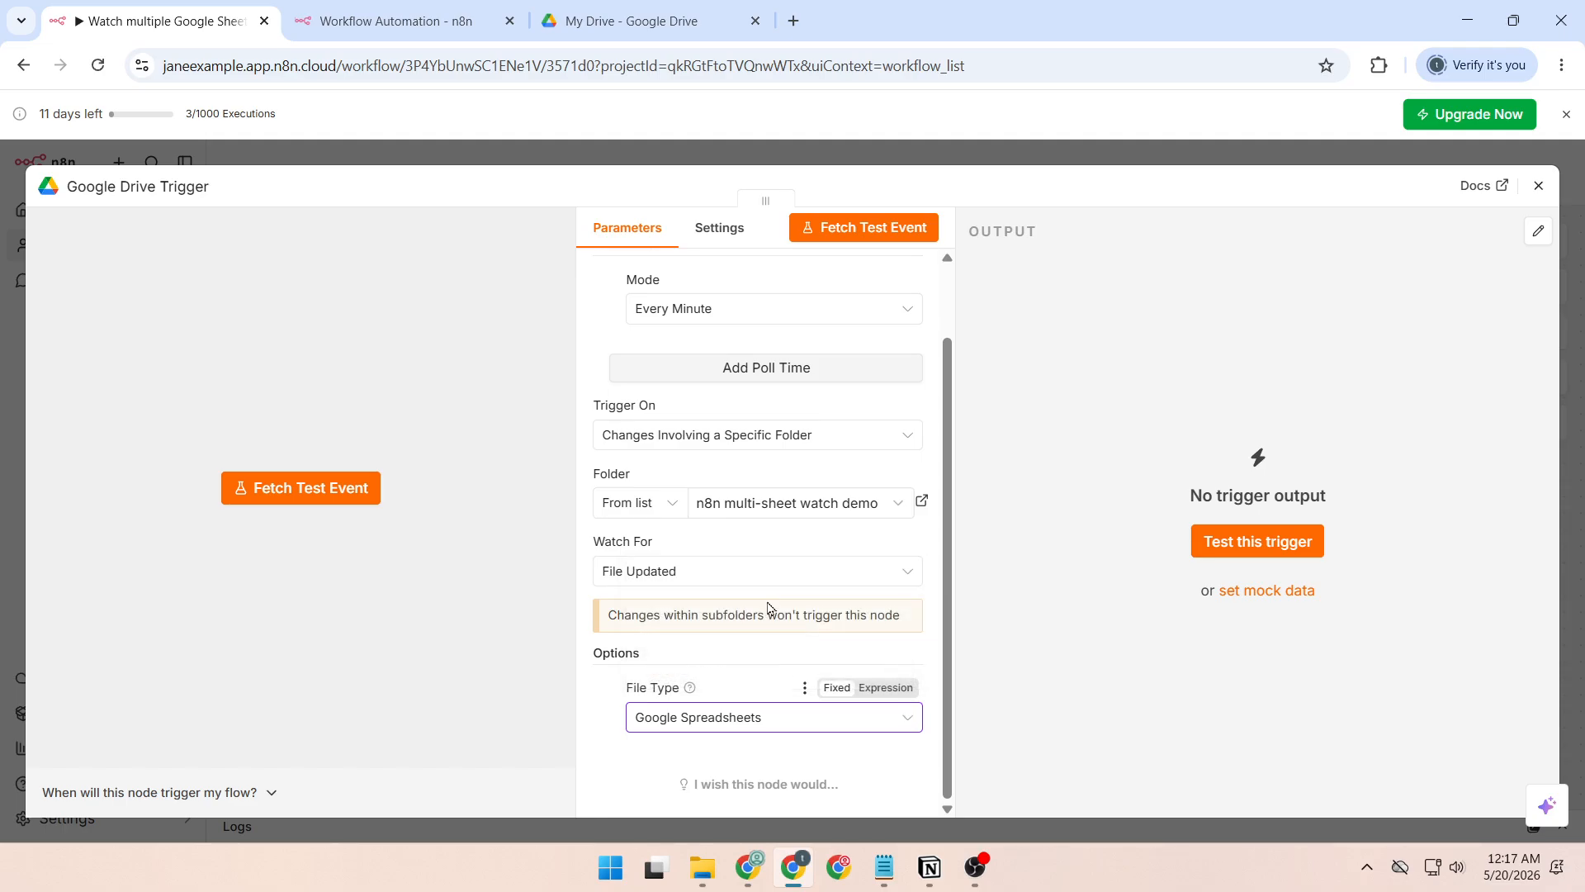
scroll(768, 609, "up", 1)
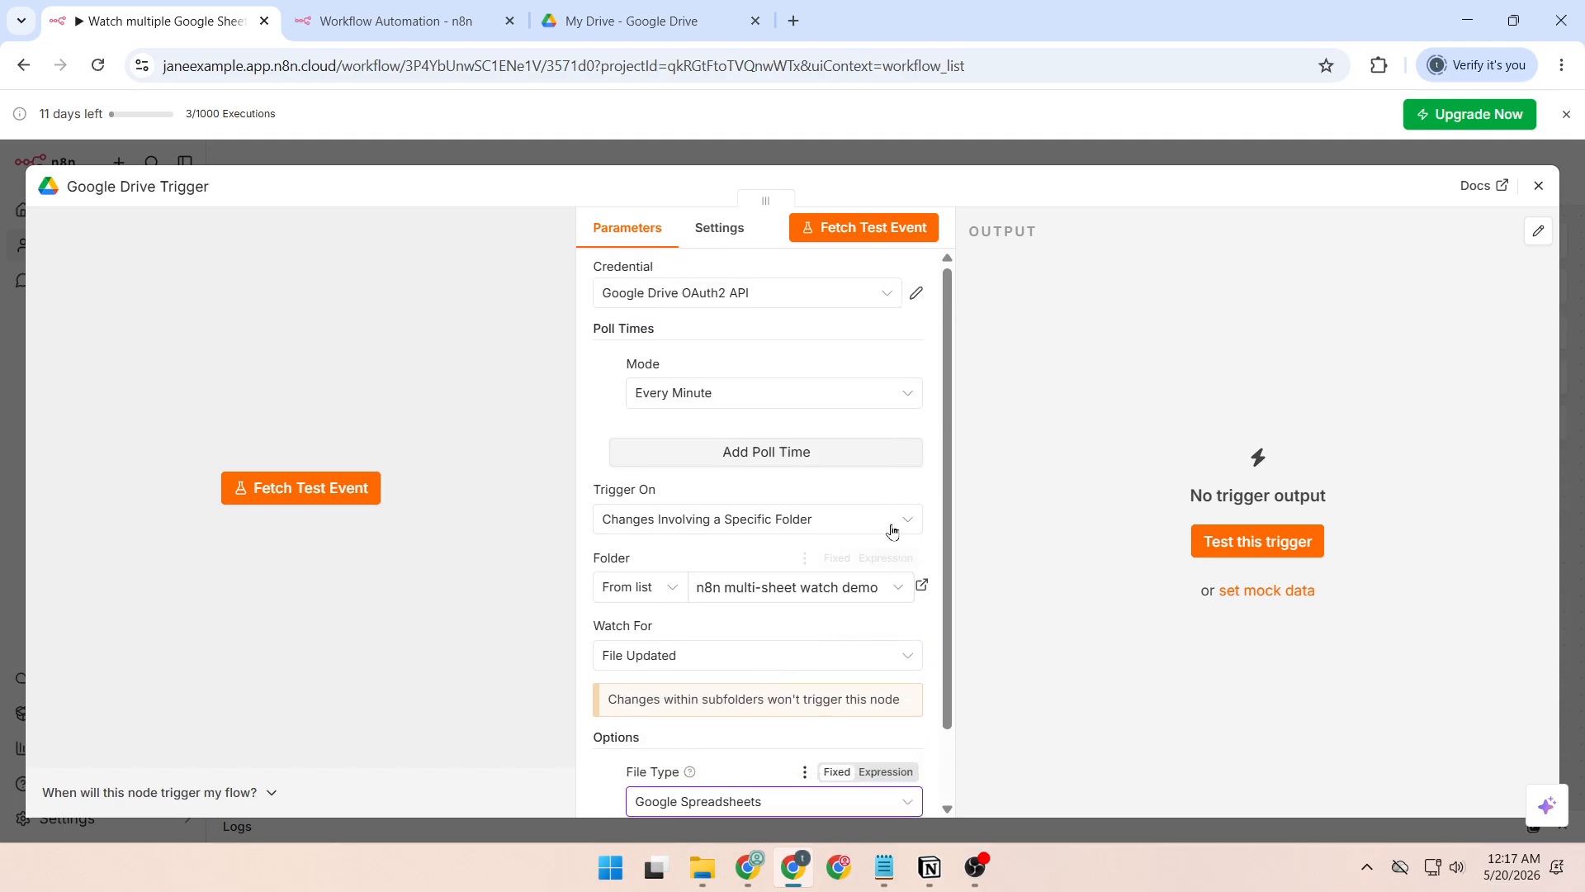
left_click(1539, 186)
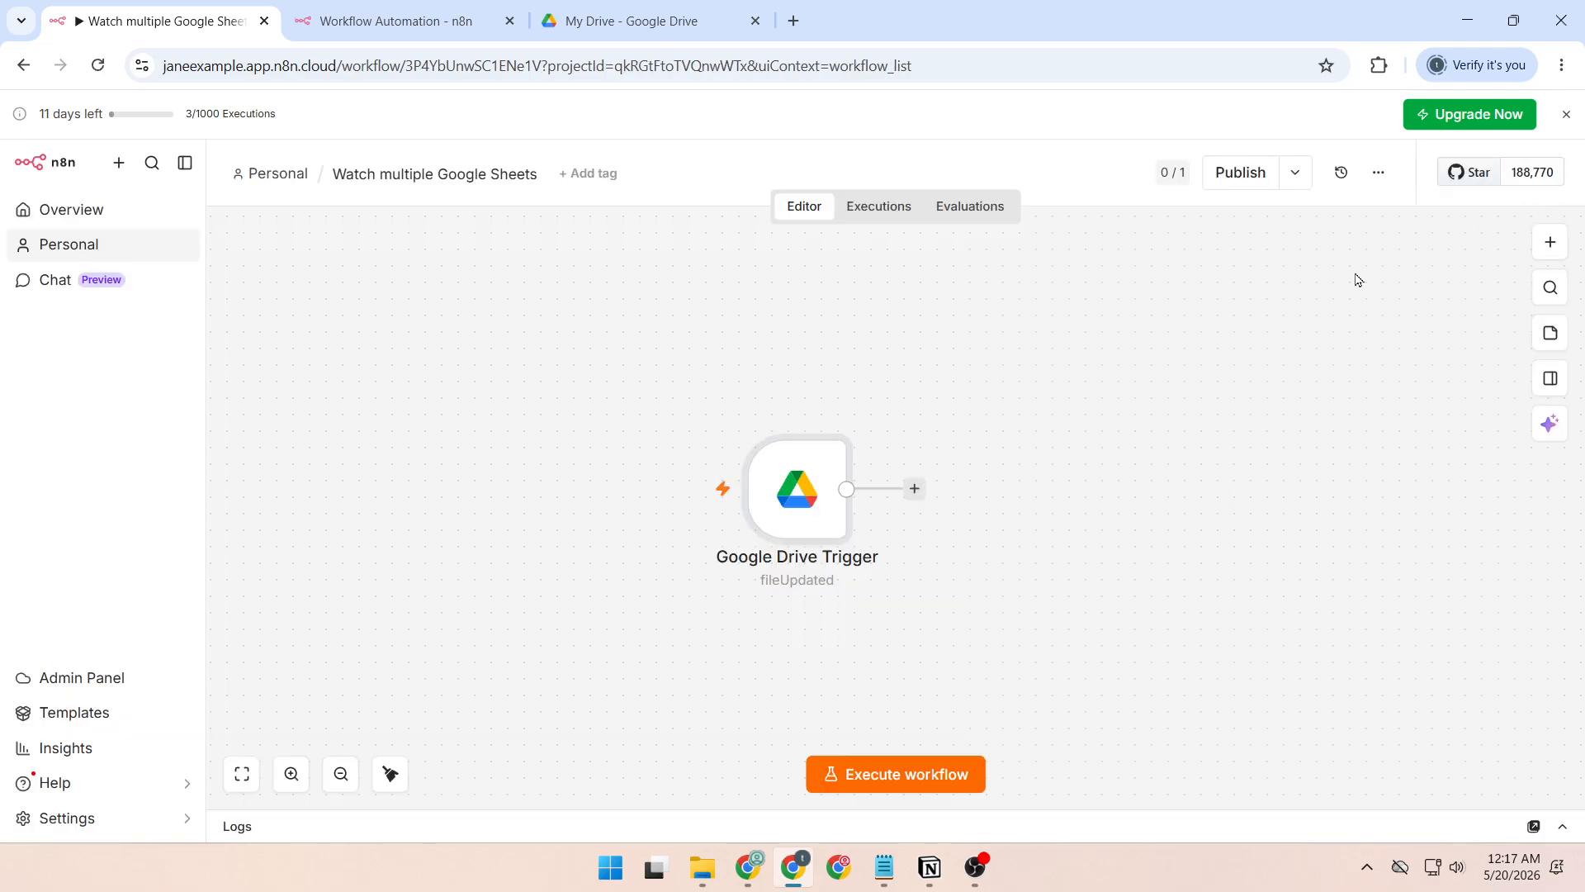
Publish the workflow under the default version name and dismiss the production checklist suggestions for all workflows.
left_click(1235, 173)
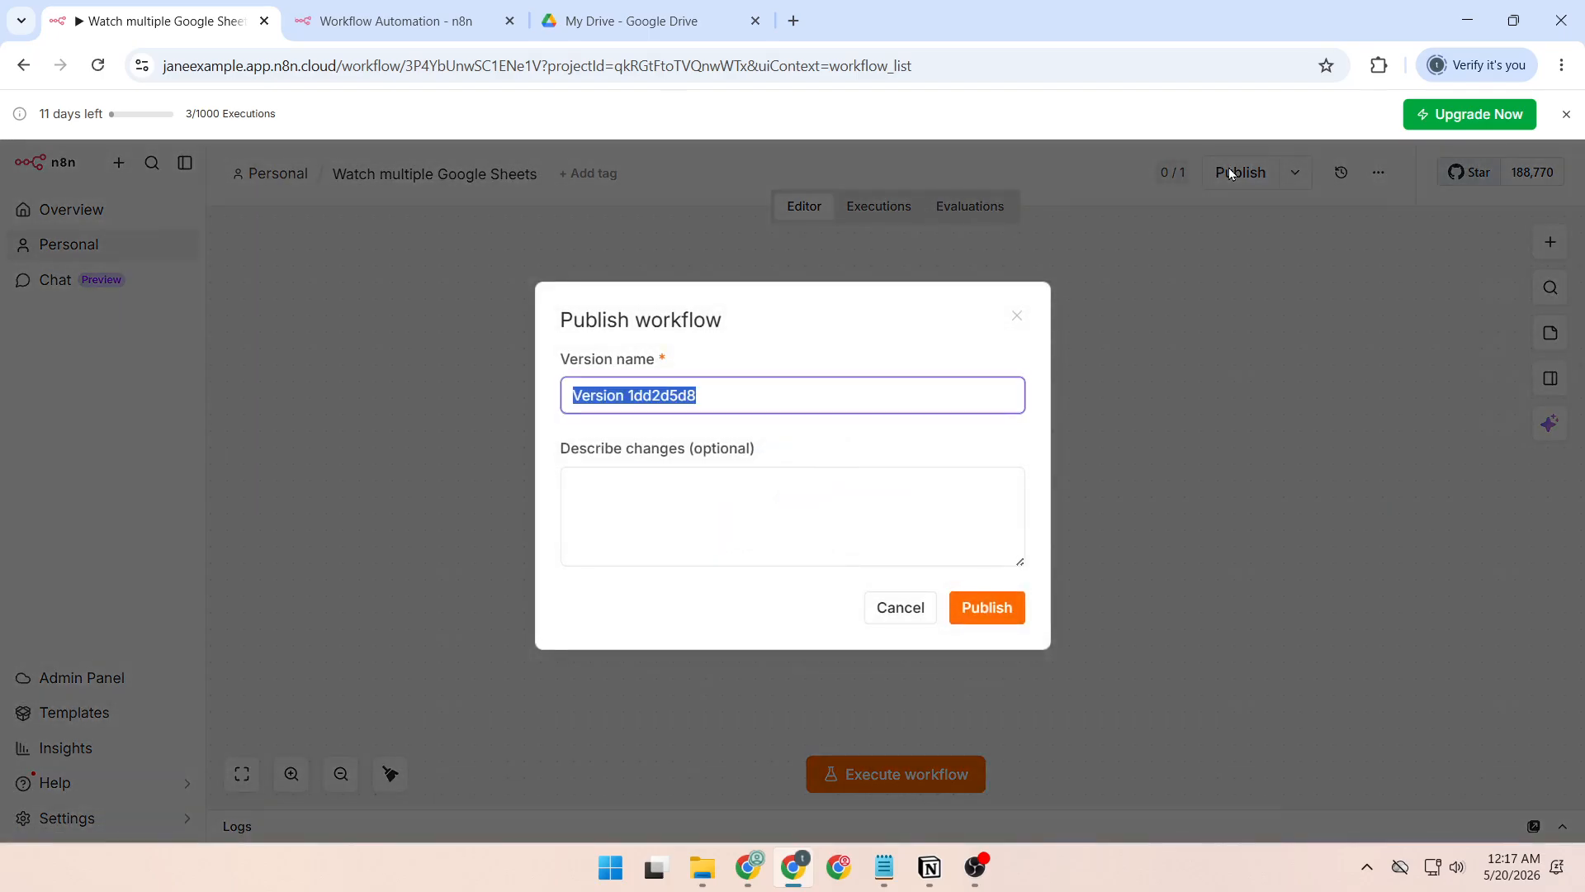
left_click(989, 618)
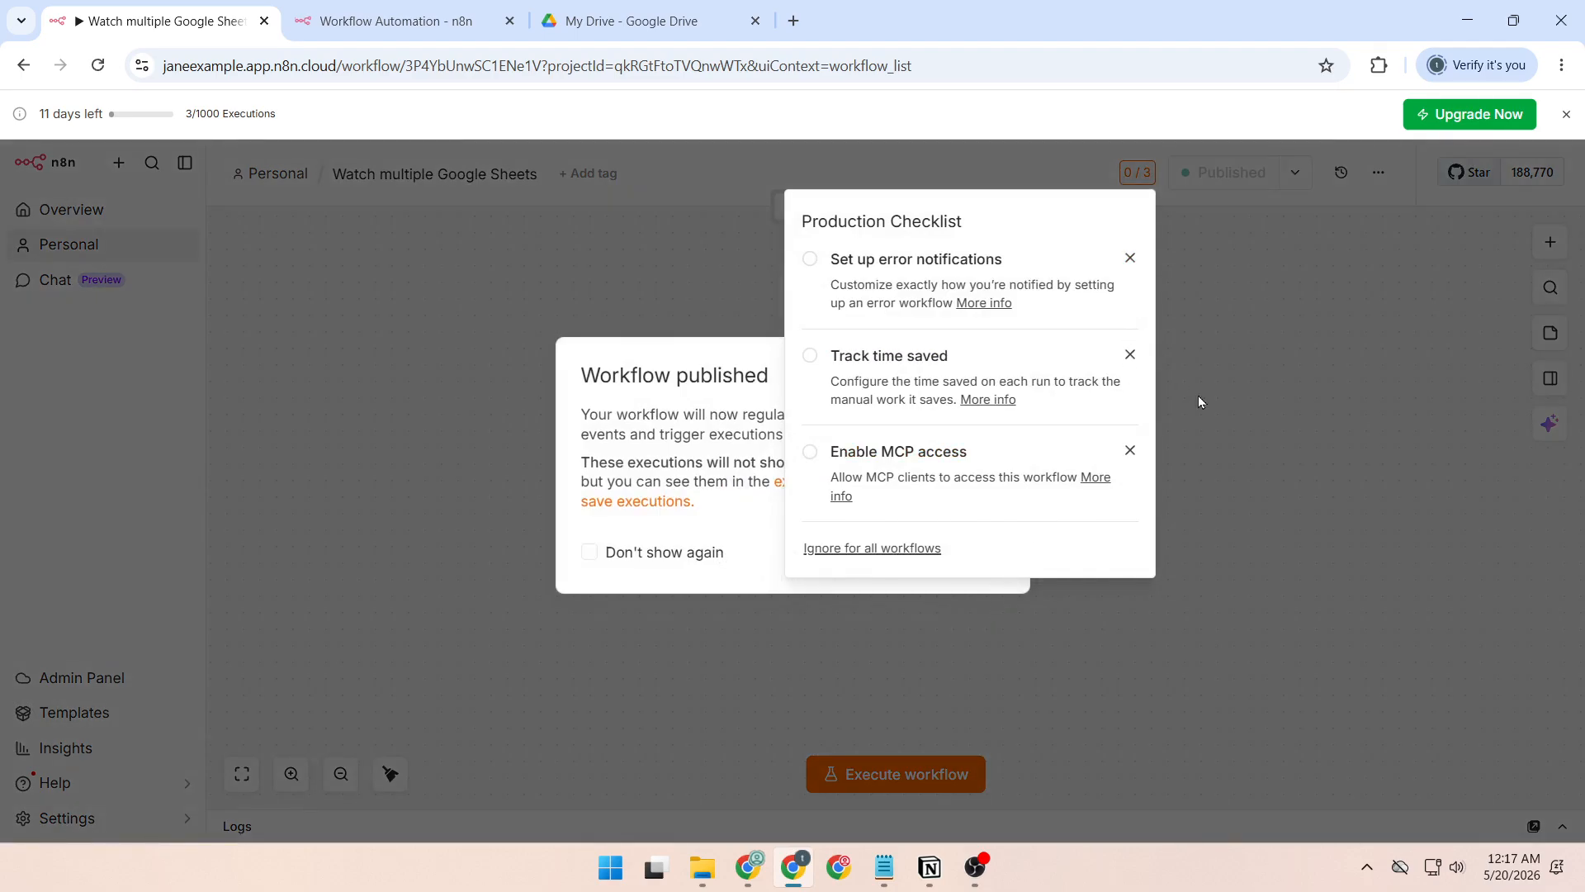
left_click(913, 549)
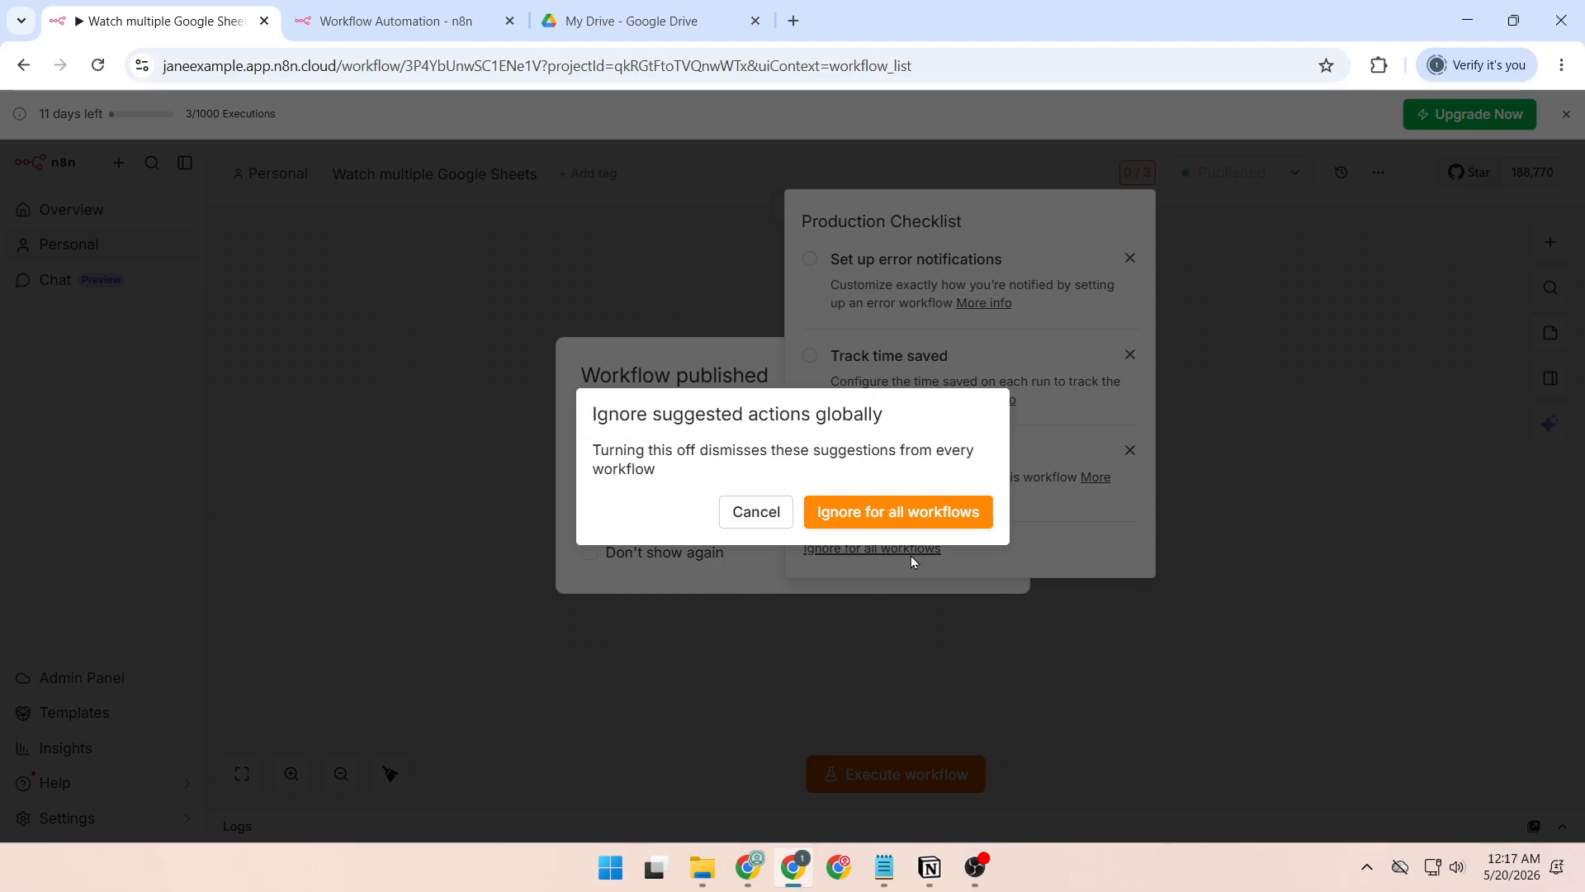
left_click(893, 516)
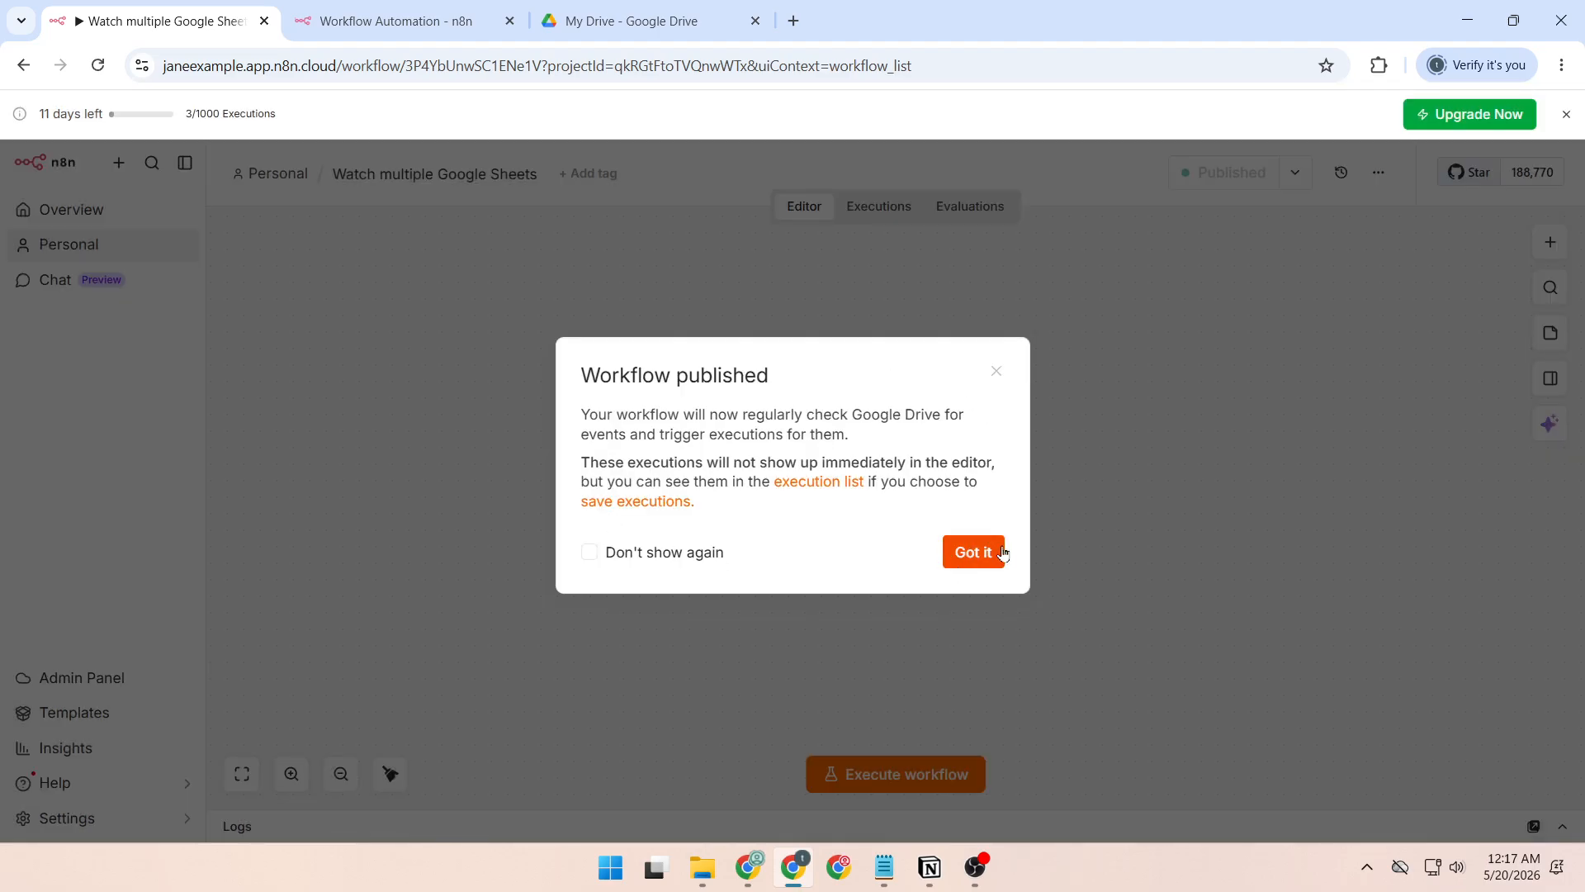
left_click(1000, 559)
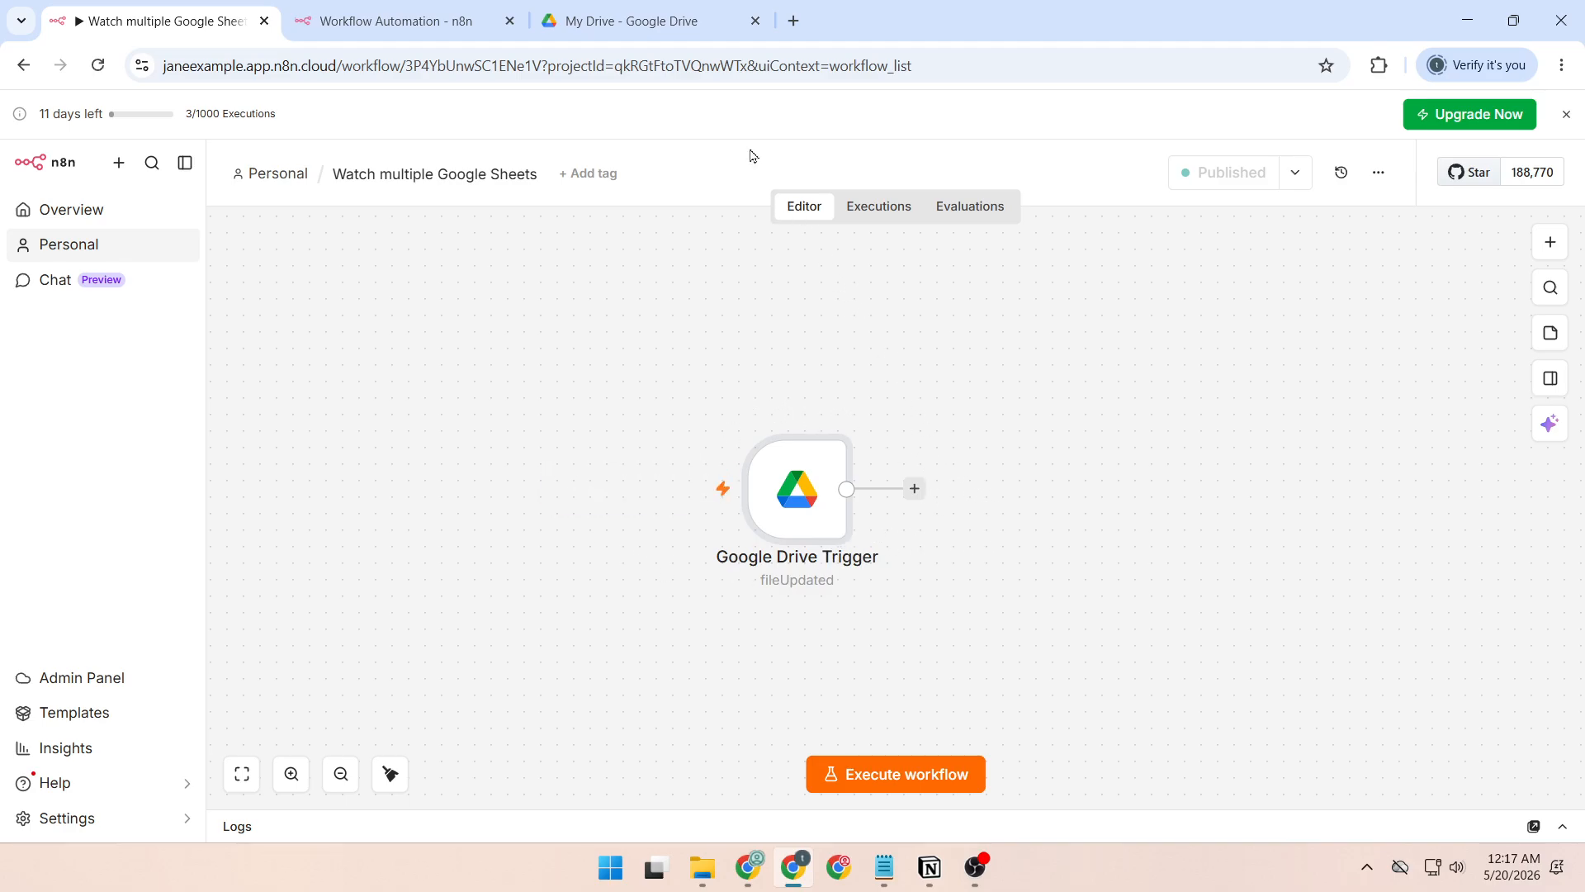
In Google Drive, open Client Beta Dashboard from the "n8n multi-sheet watch demo" folder and enter "test update" in cell A1.
left_click(673, 31)
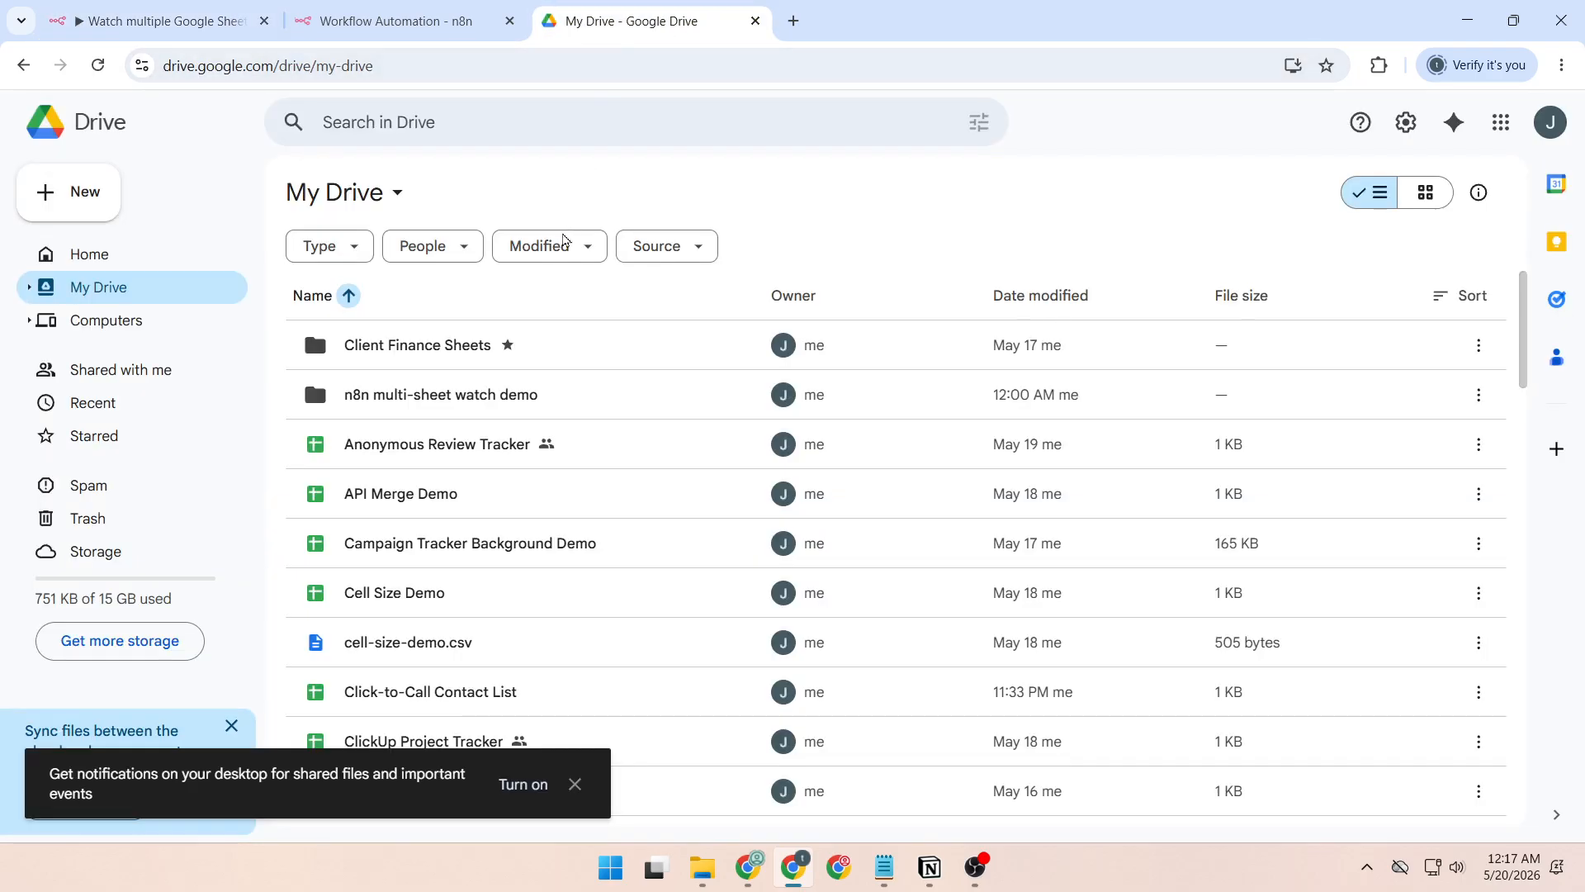
double_click(599, 387)
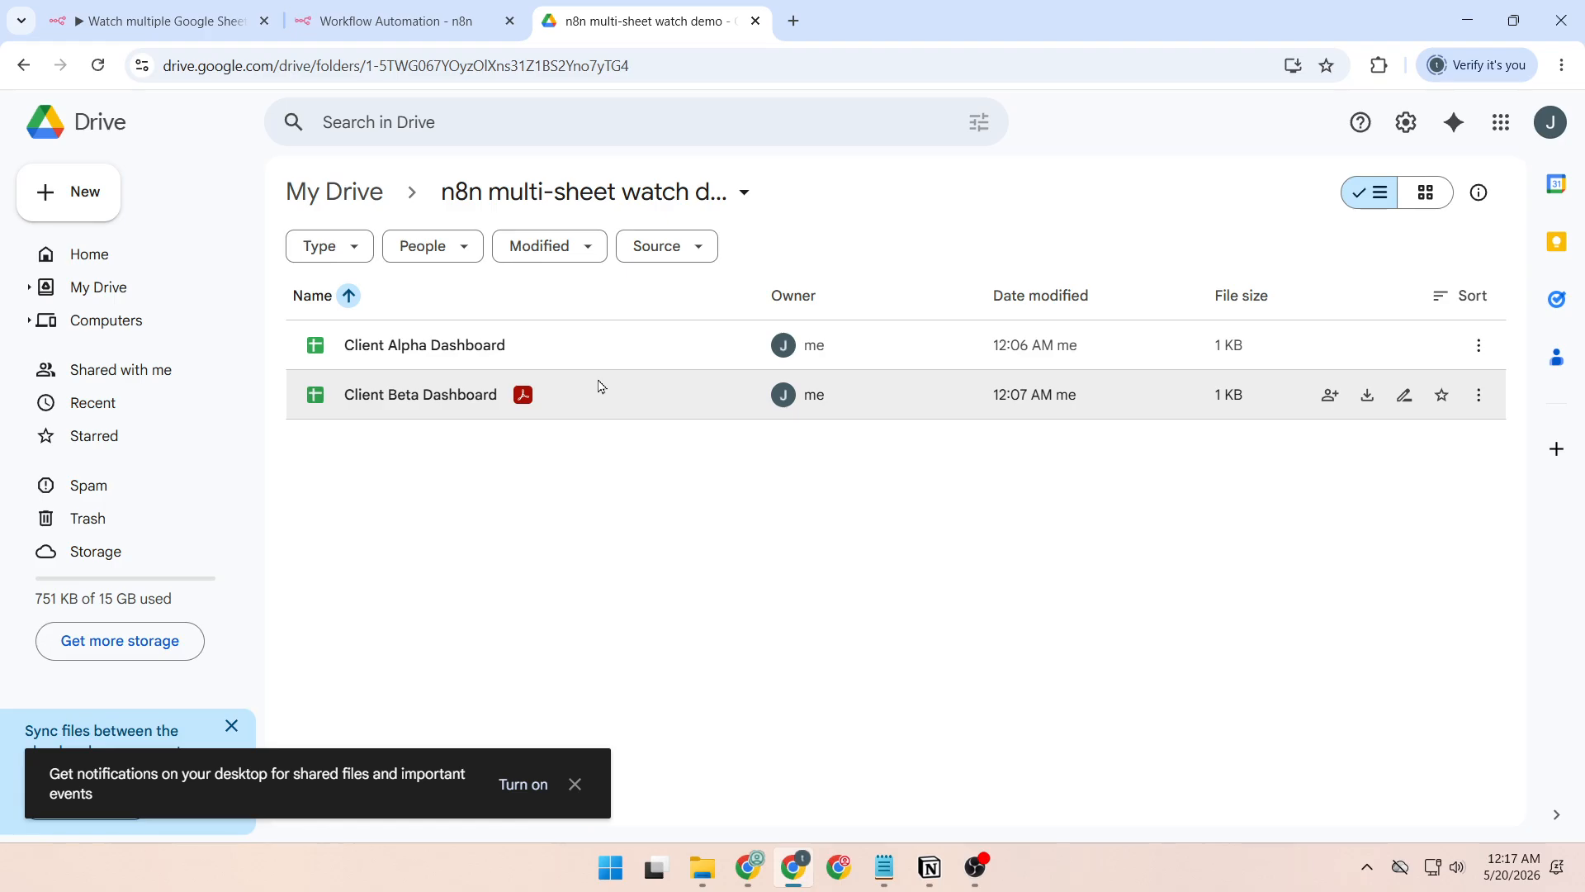
double_click(453, 400)
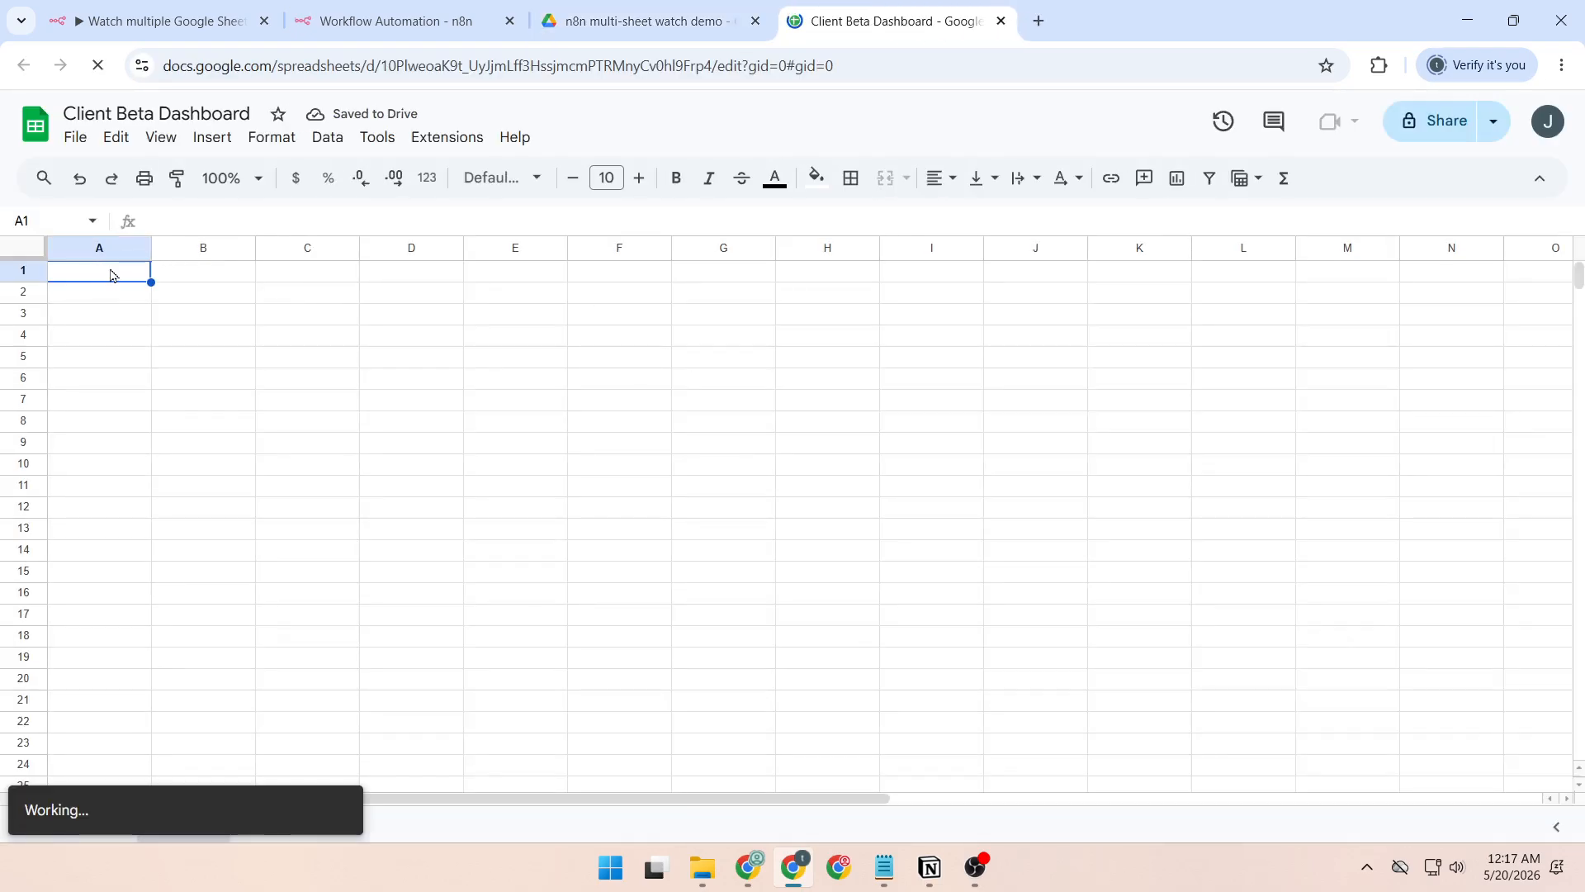
type("test")
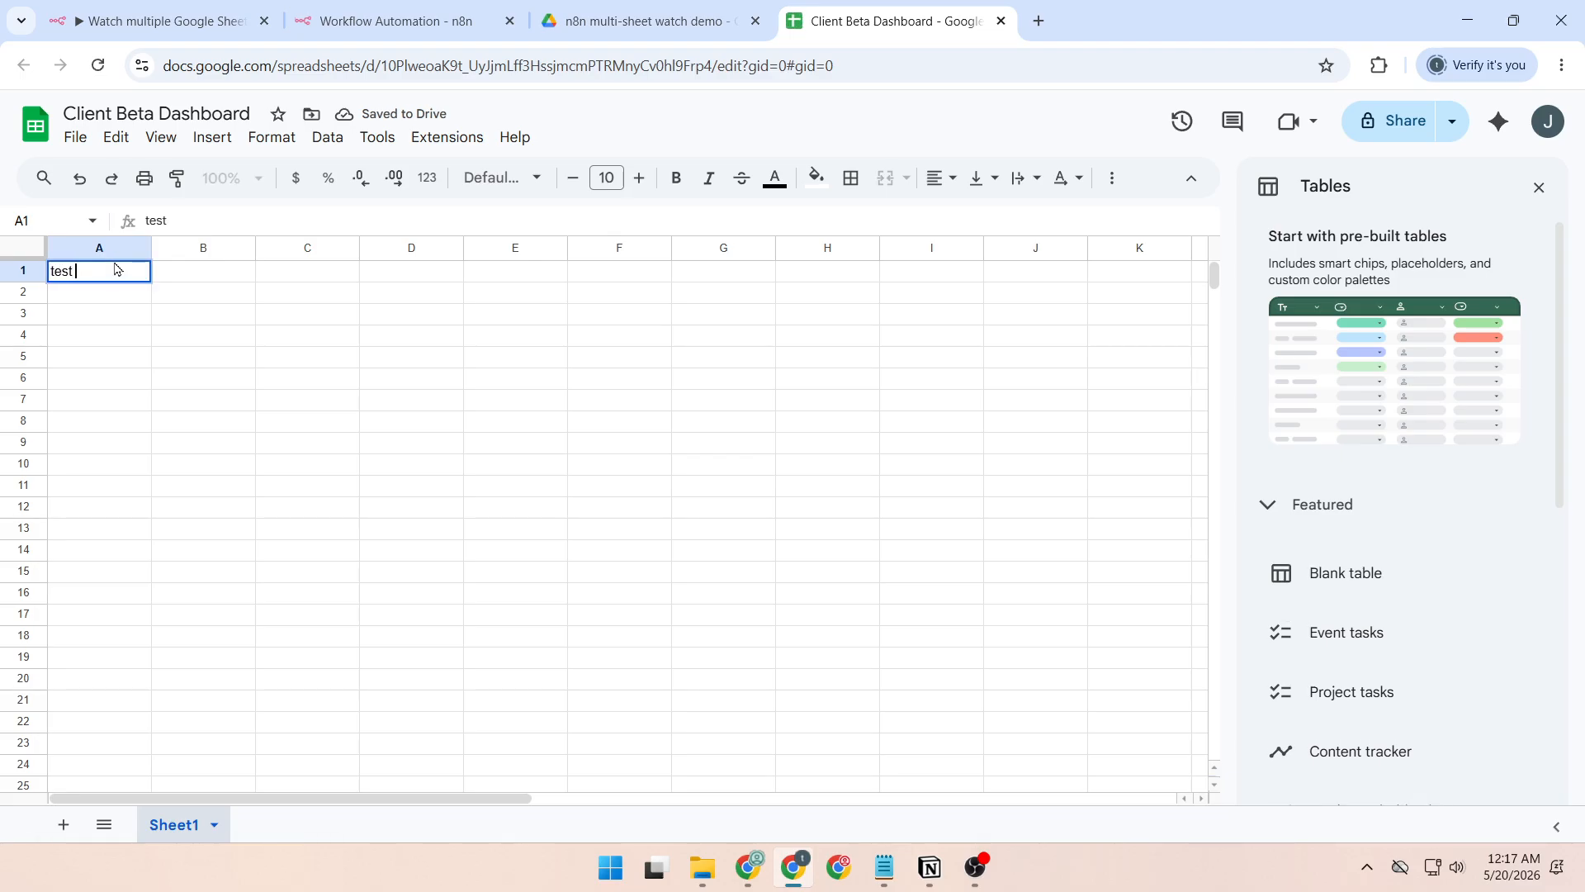
type(" upda")
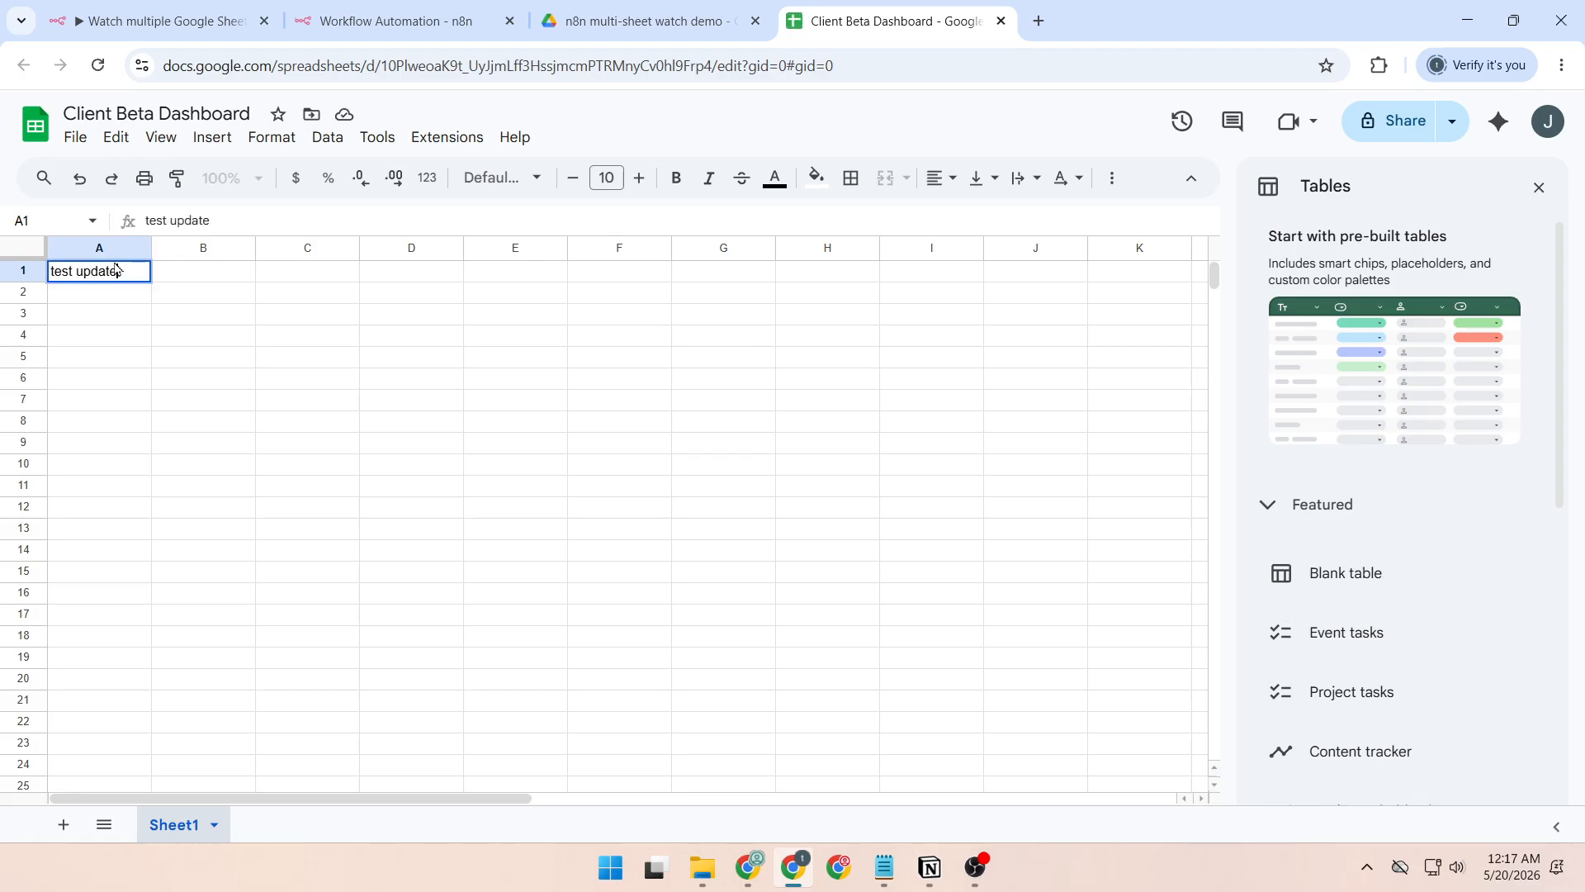
type("te")
left_click(252, 423)
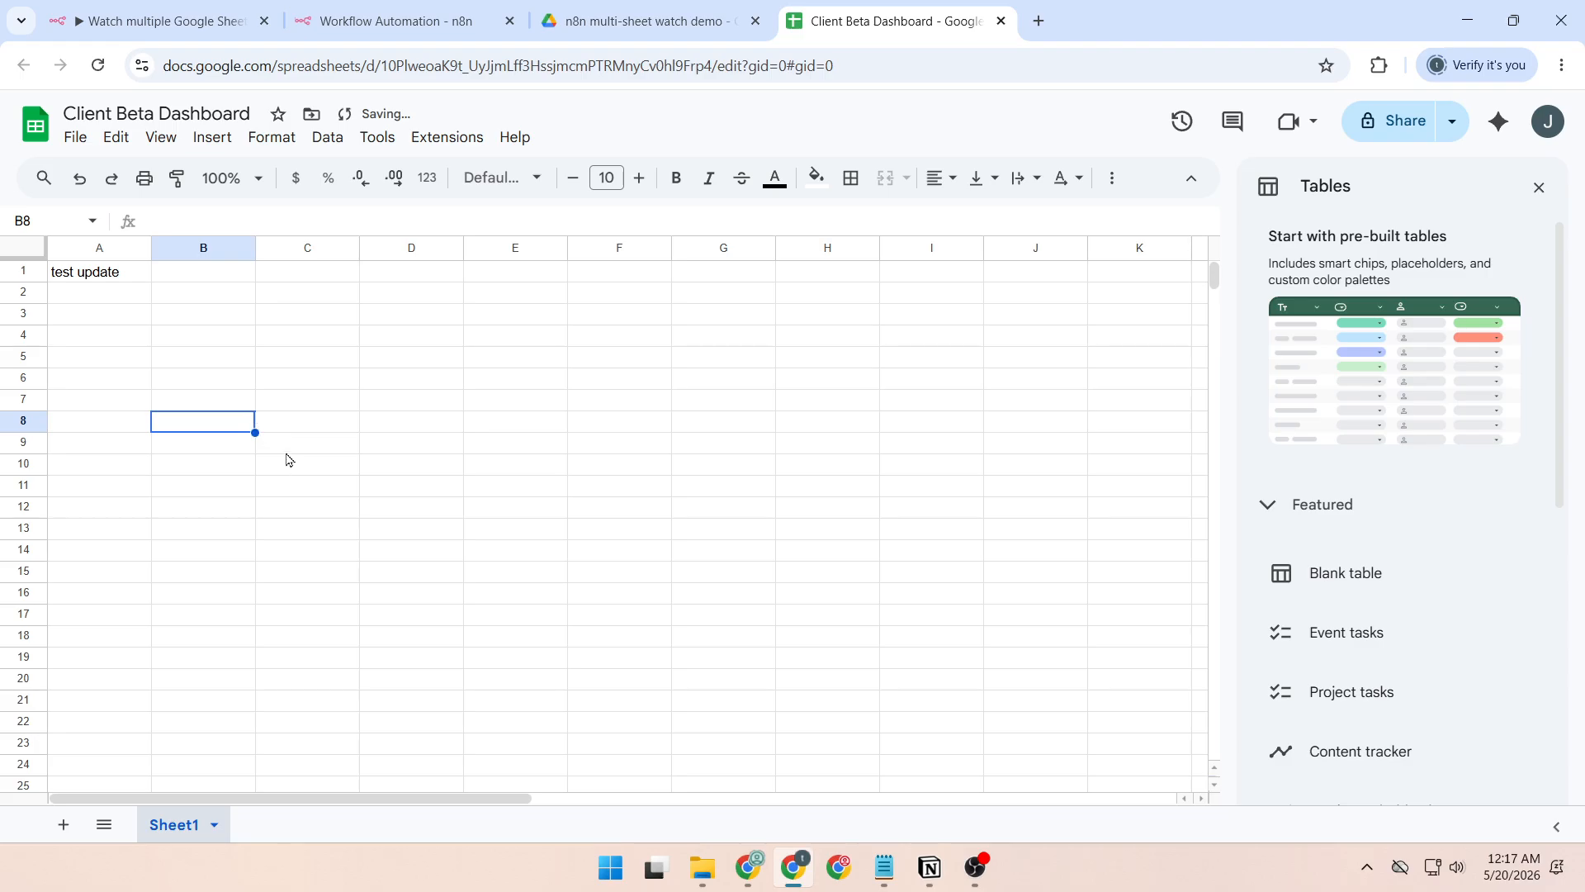
Switch back to n8n and check the workflow's executions for a run triggered by the sheet edit.
left_click(162, 19)
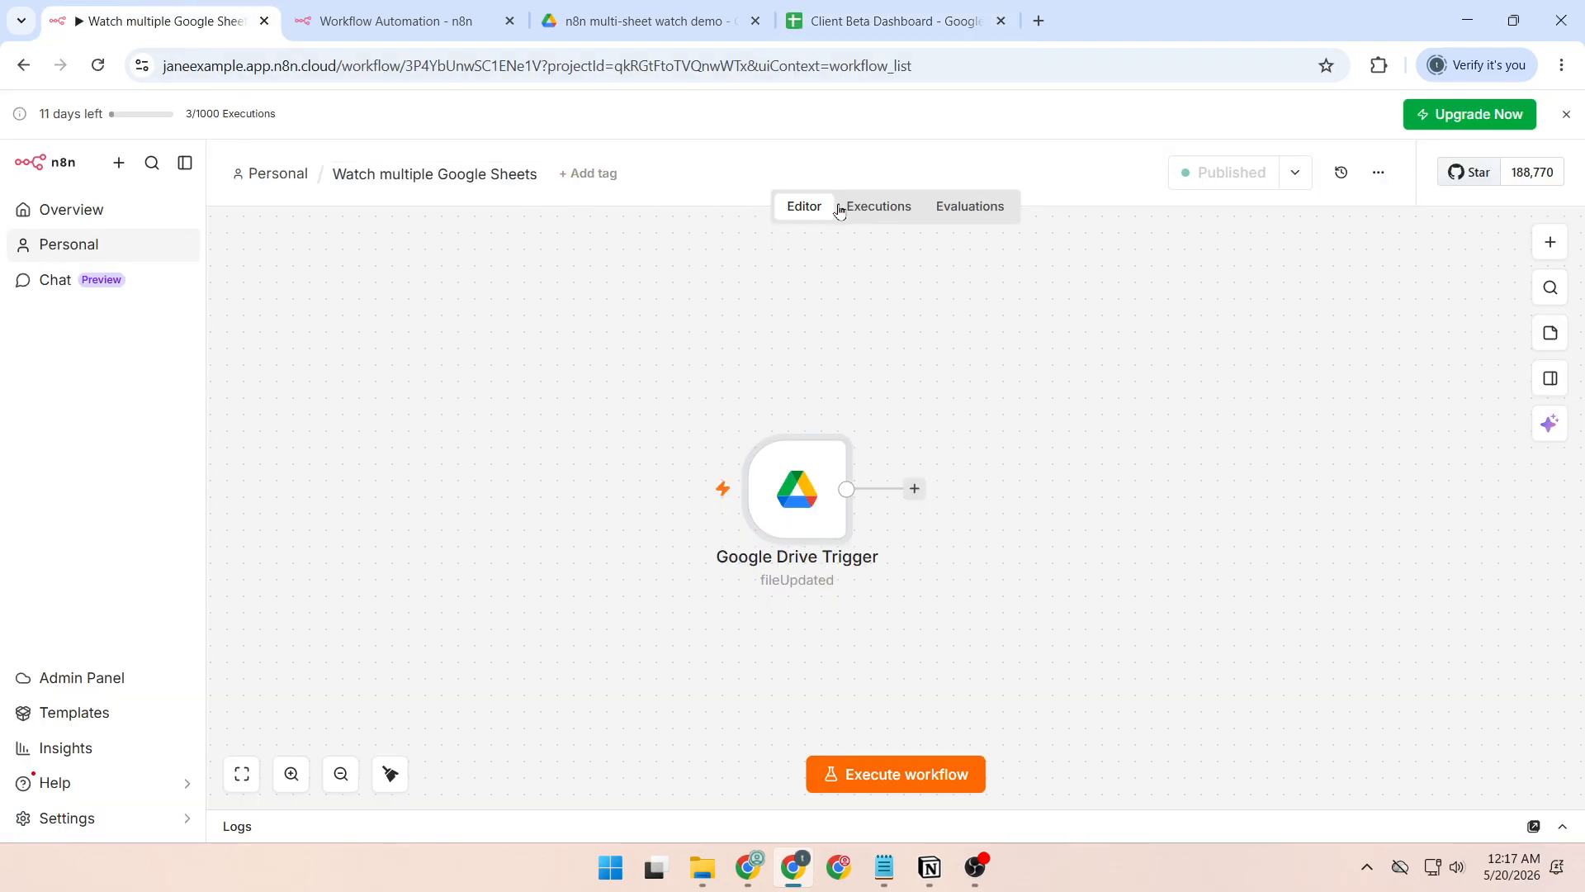
left_click(878, 206)
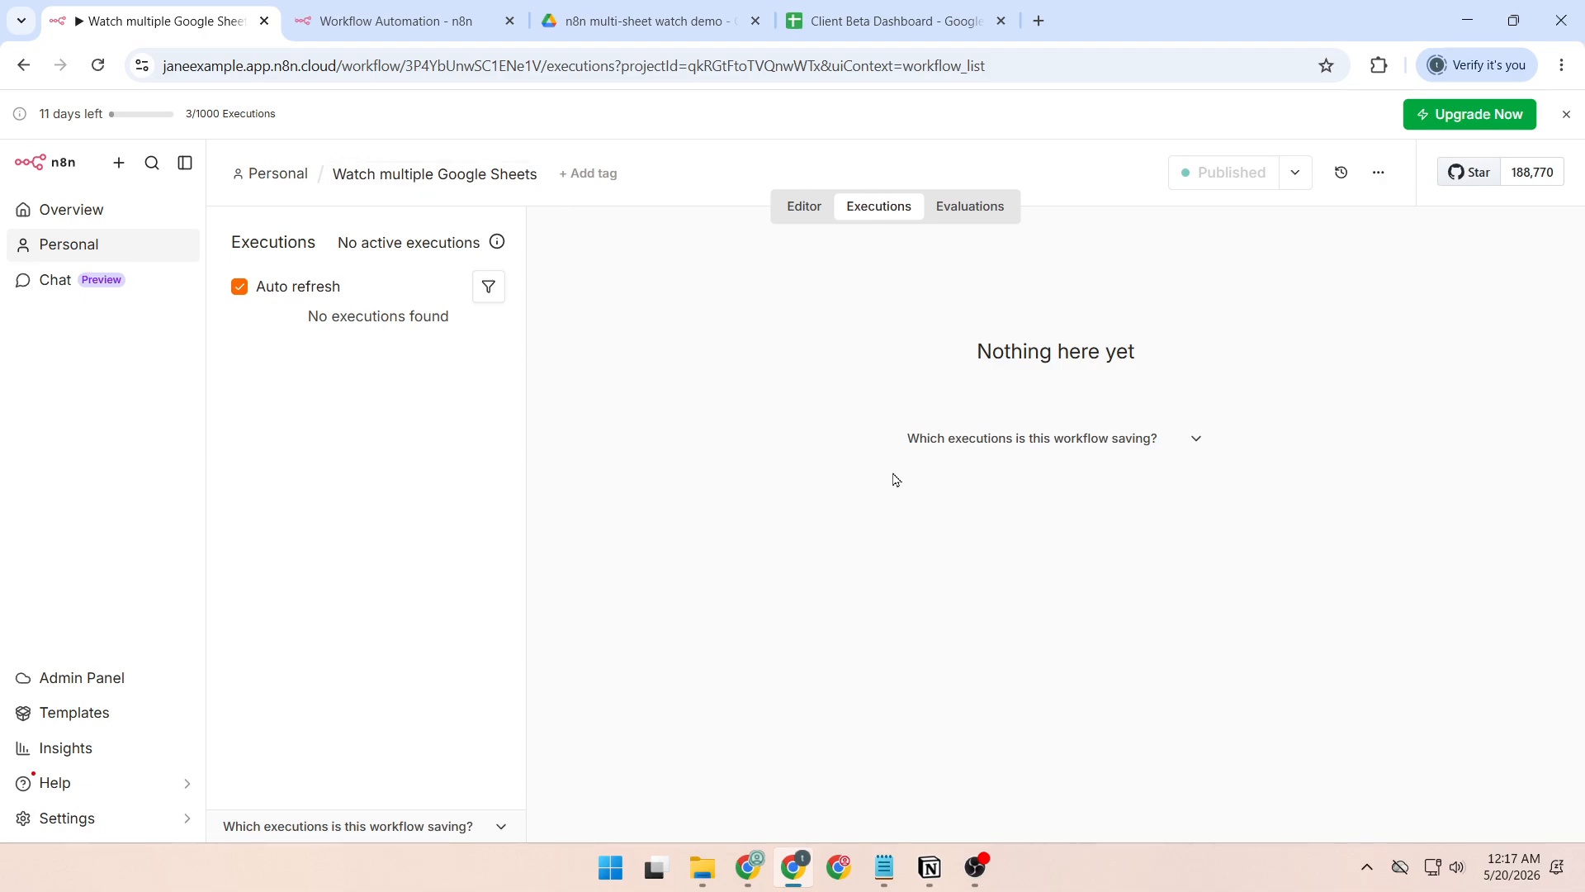
In the other n8n workflow's executions, open the May 20, 00:07:06 run and examine the Google Drive Trigger's output data.
key("ctrl+Tab")
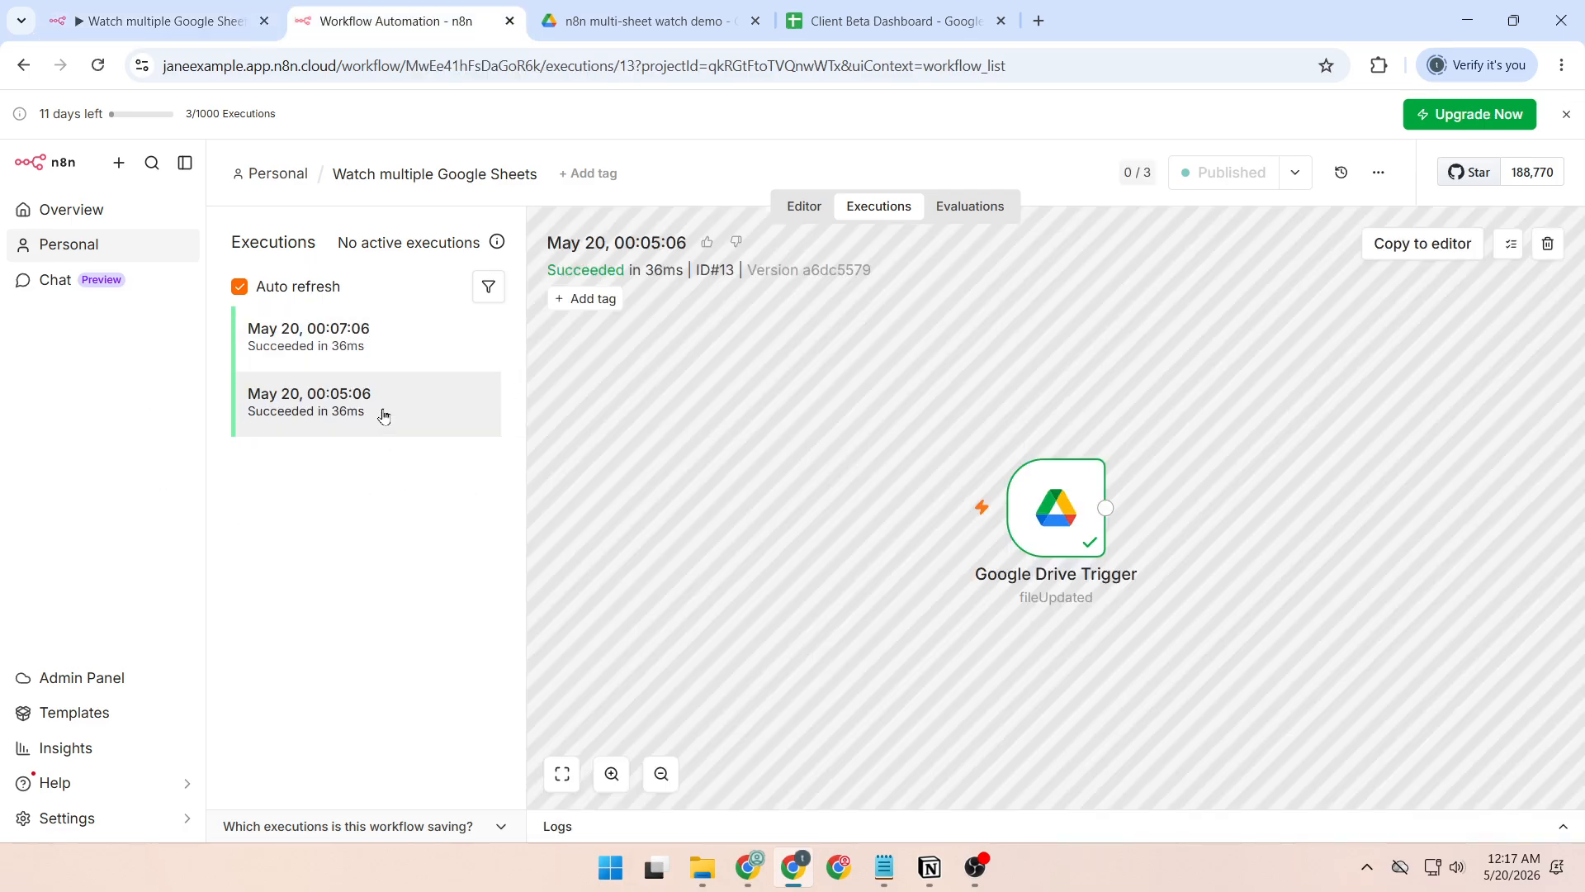
left_click(375, 354)
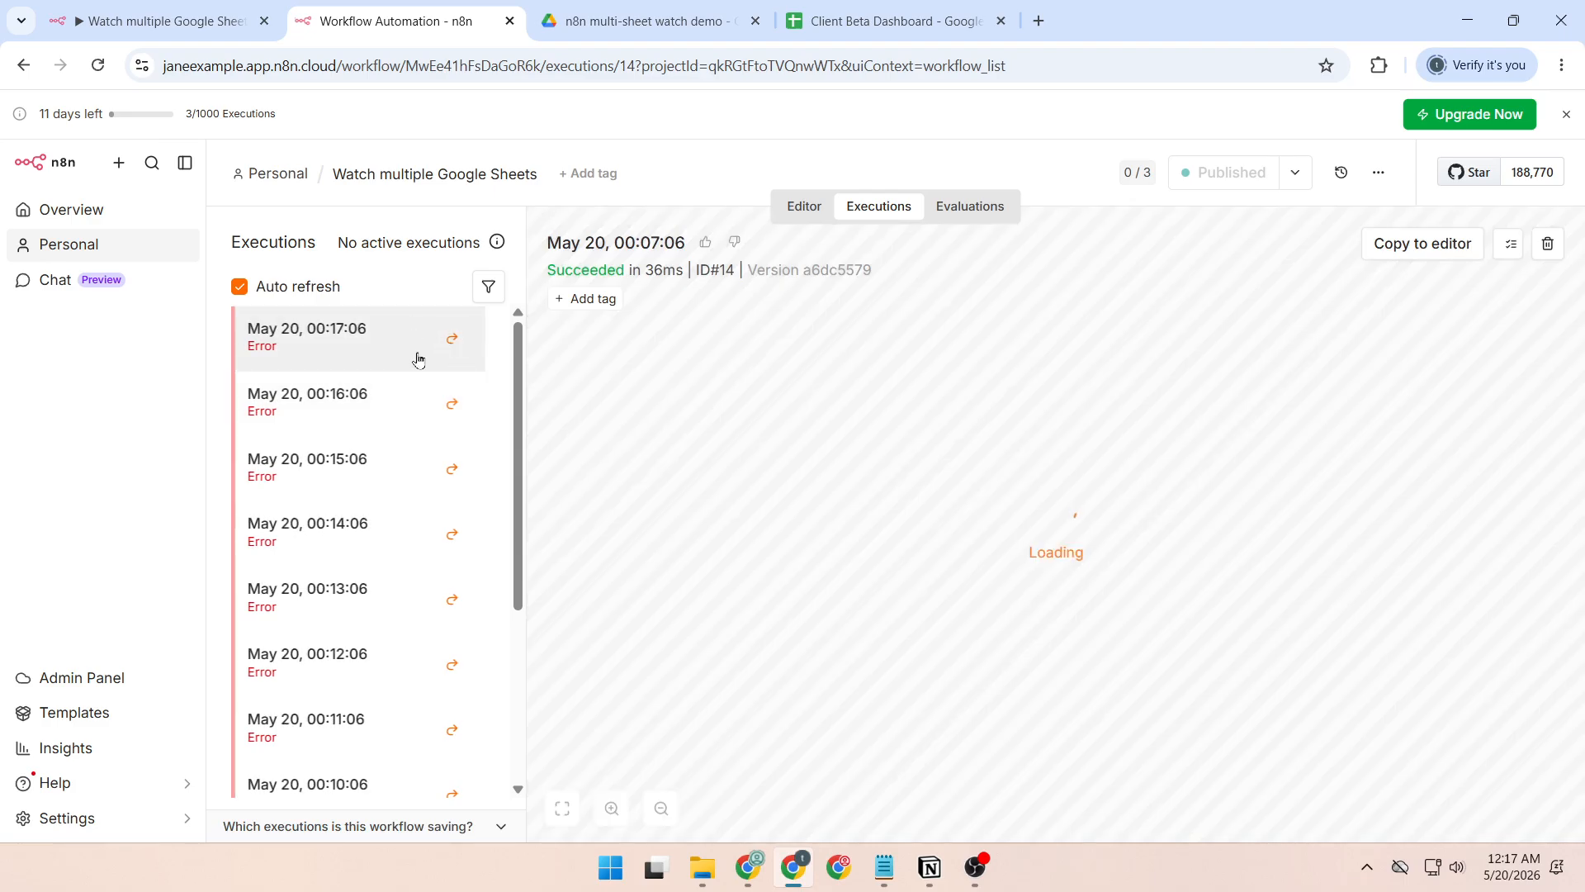
scroll(418, 355, "down", 4)
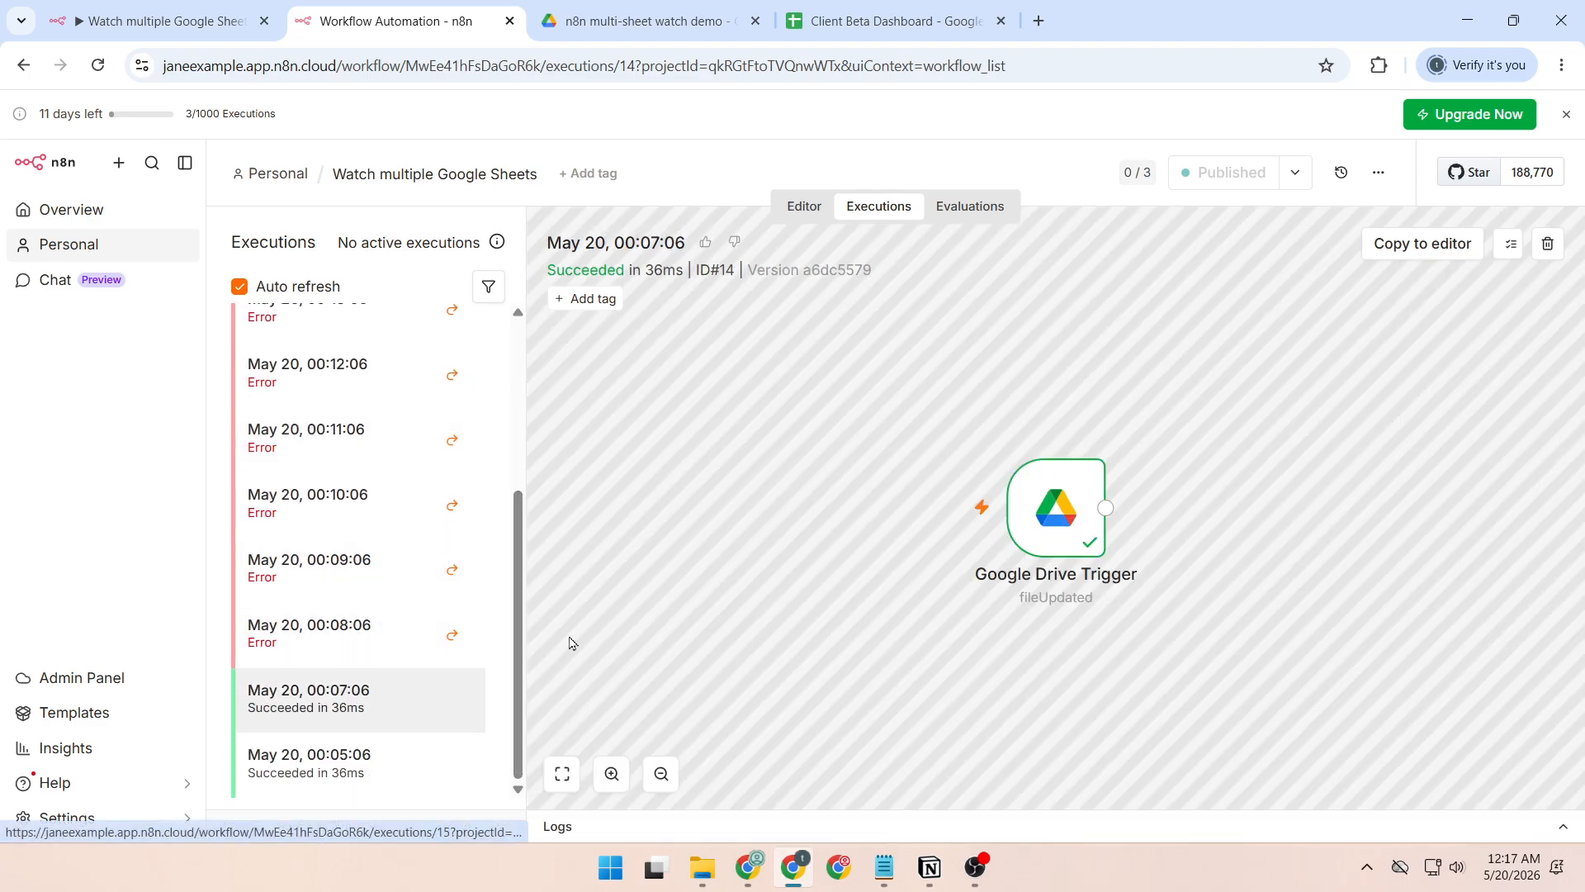
double_click(1061, 526)
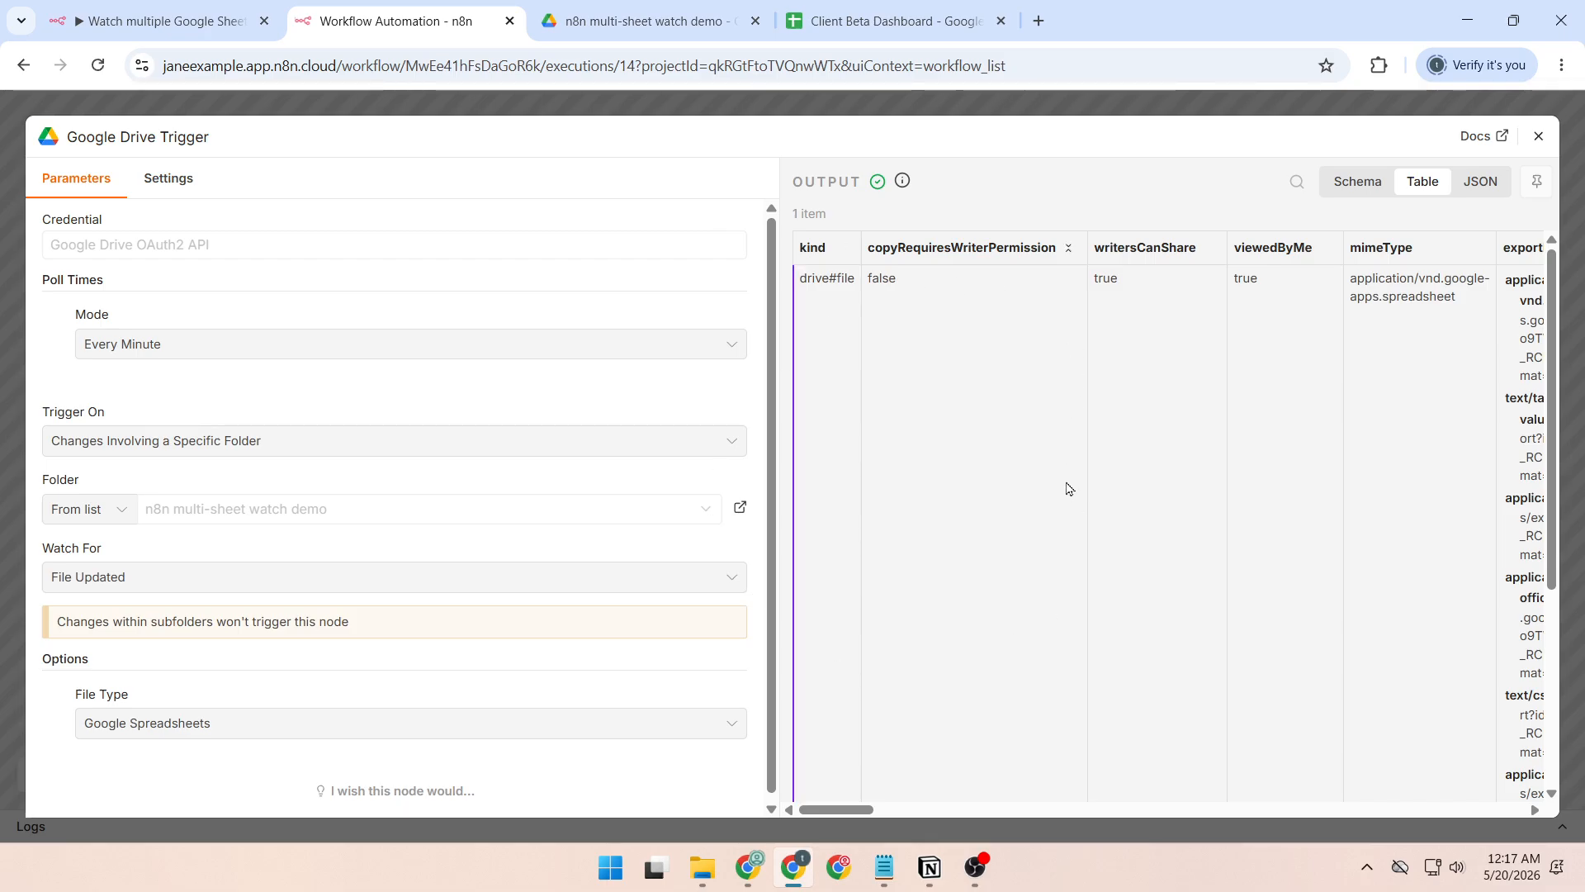
scroll(1066, 488, "right", 10)
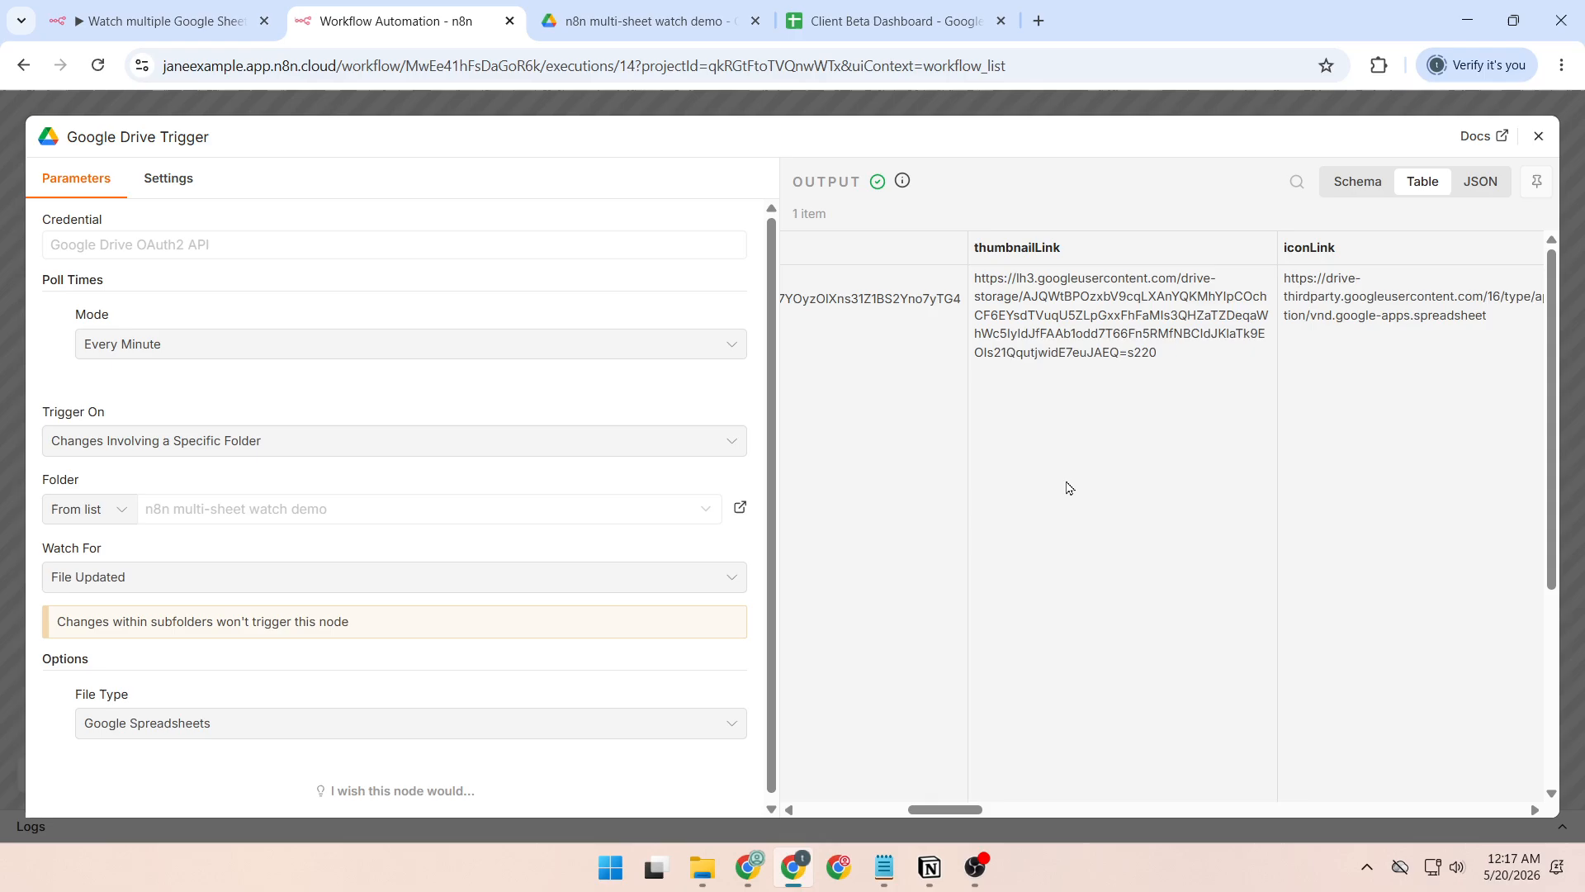
scroll(1065, 488, "left", 8)
scroll(1066, 488, "right", 7)
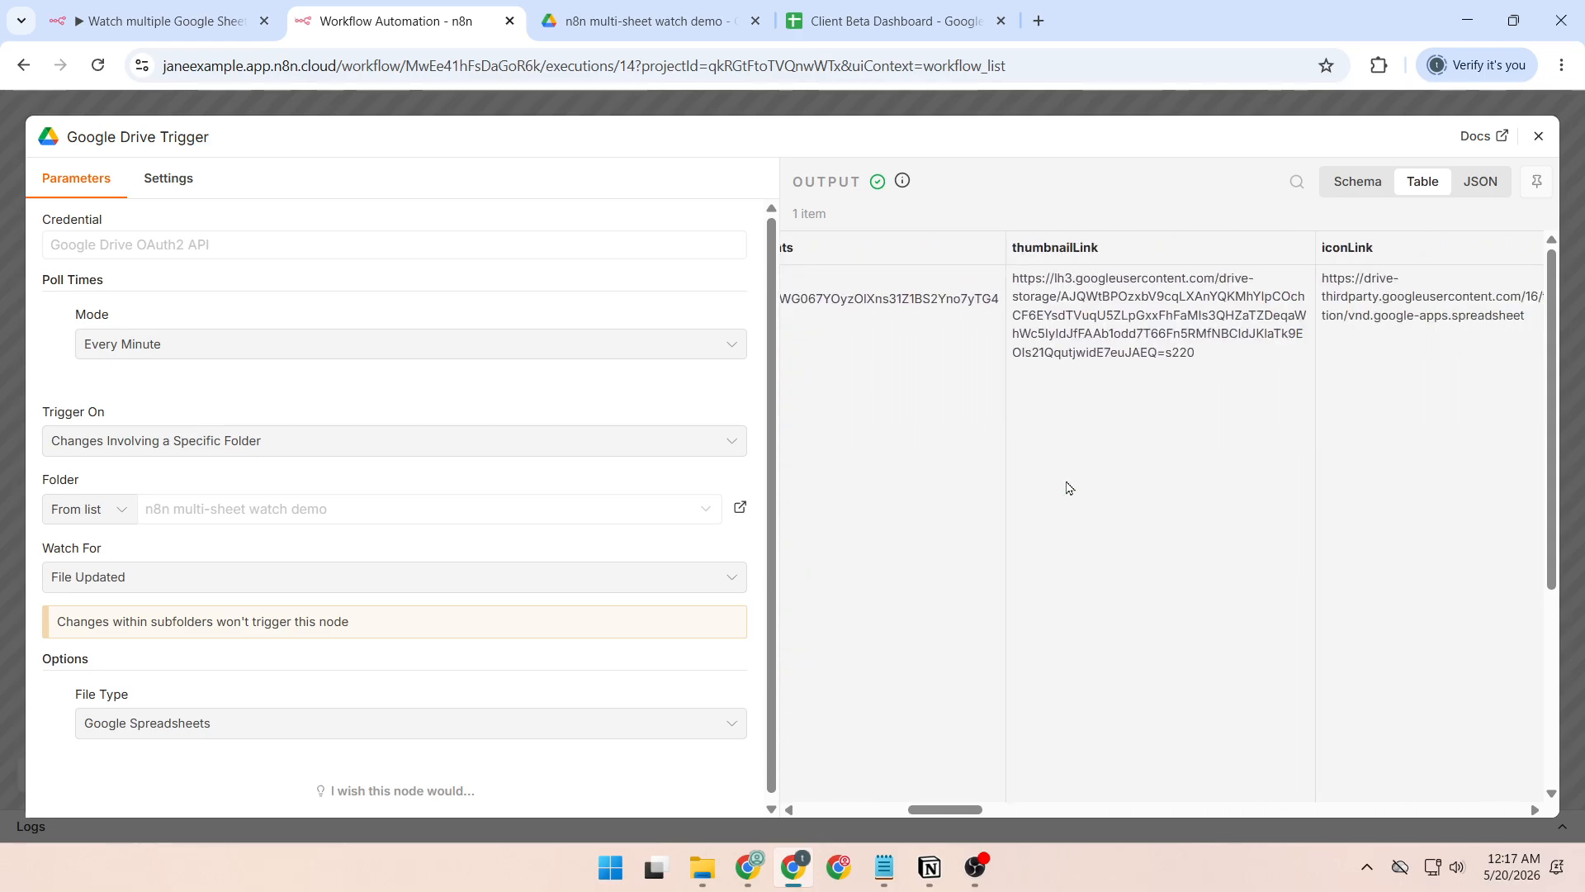
scroll(1066, 488, "right", 3)
scroll(1066, 488, "right", 5)
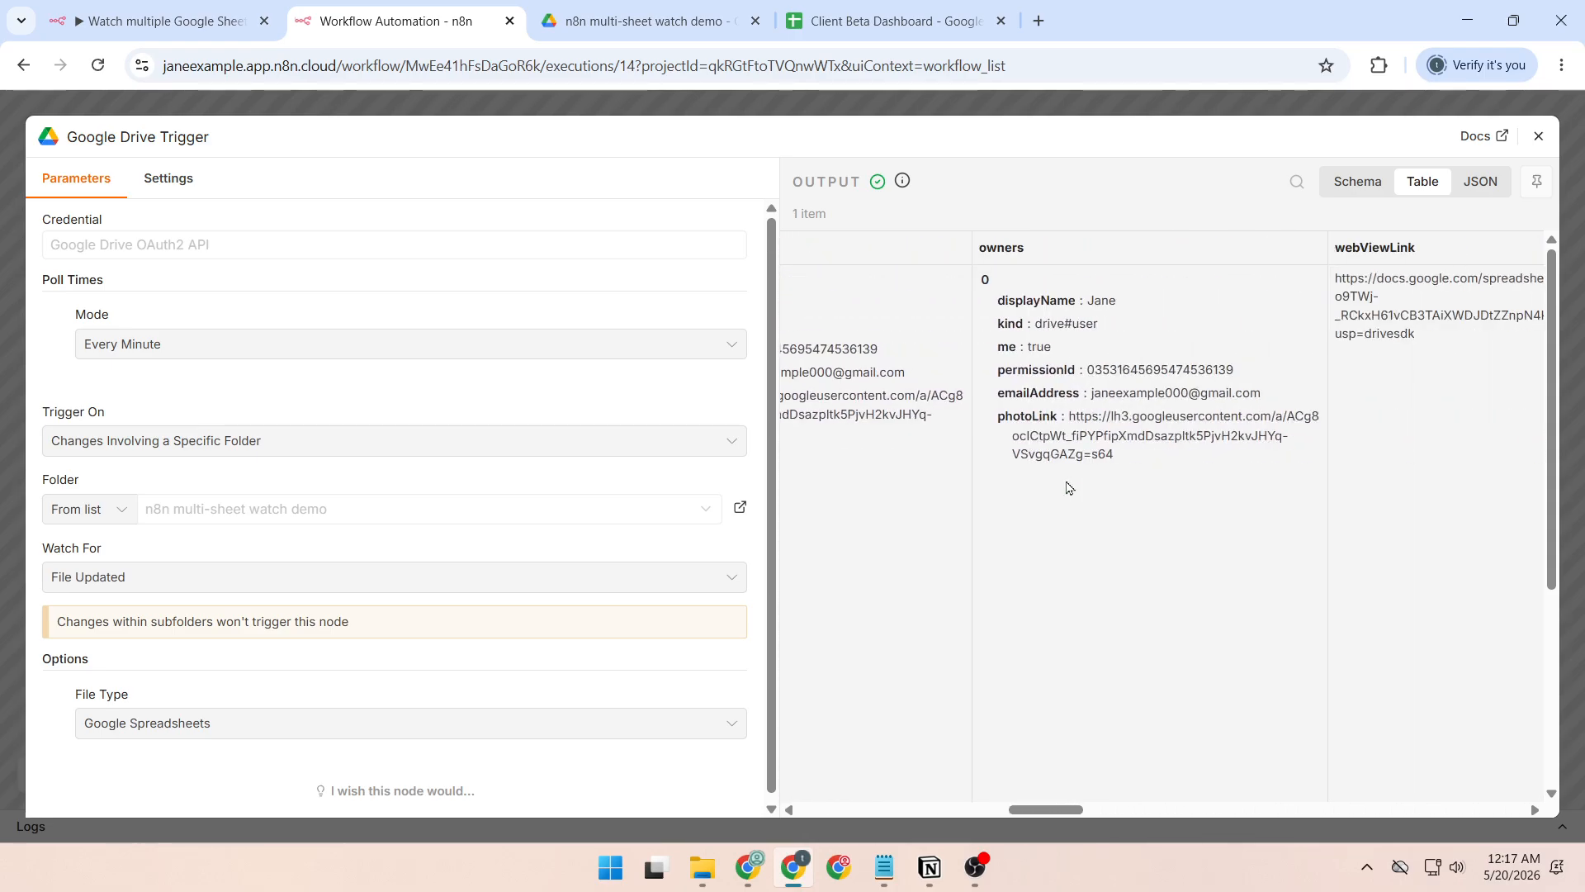
In Google Drive, open Client Alpha Dashboard from the "n8n multi-sheet watch demo" folder and enter "NEW" in cell A1.
left_click(863, 12)
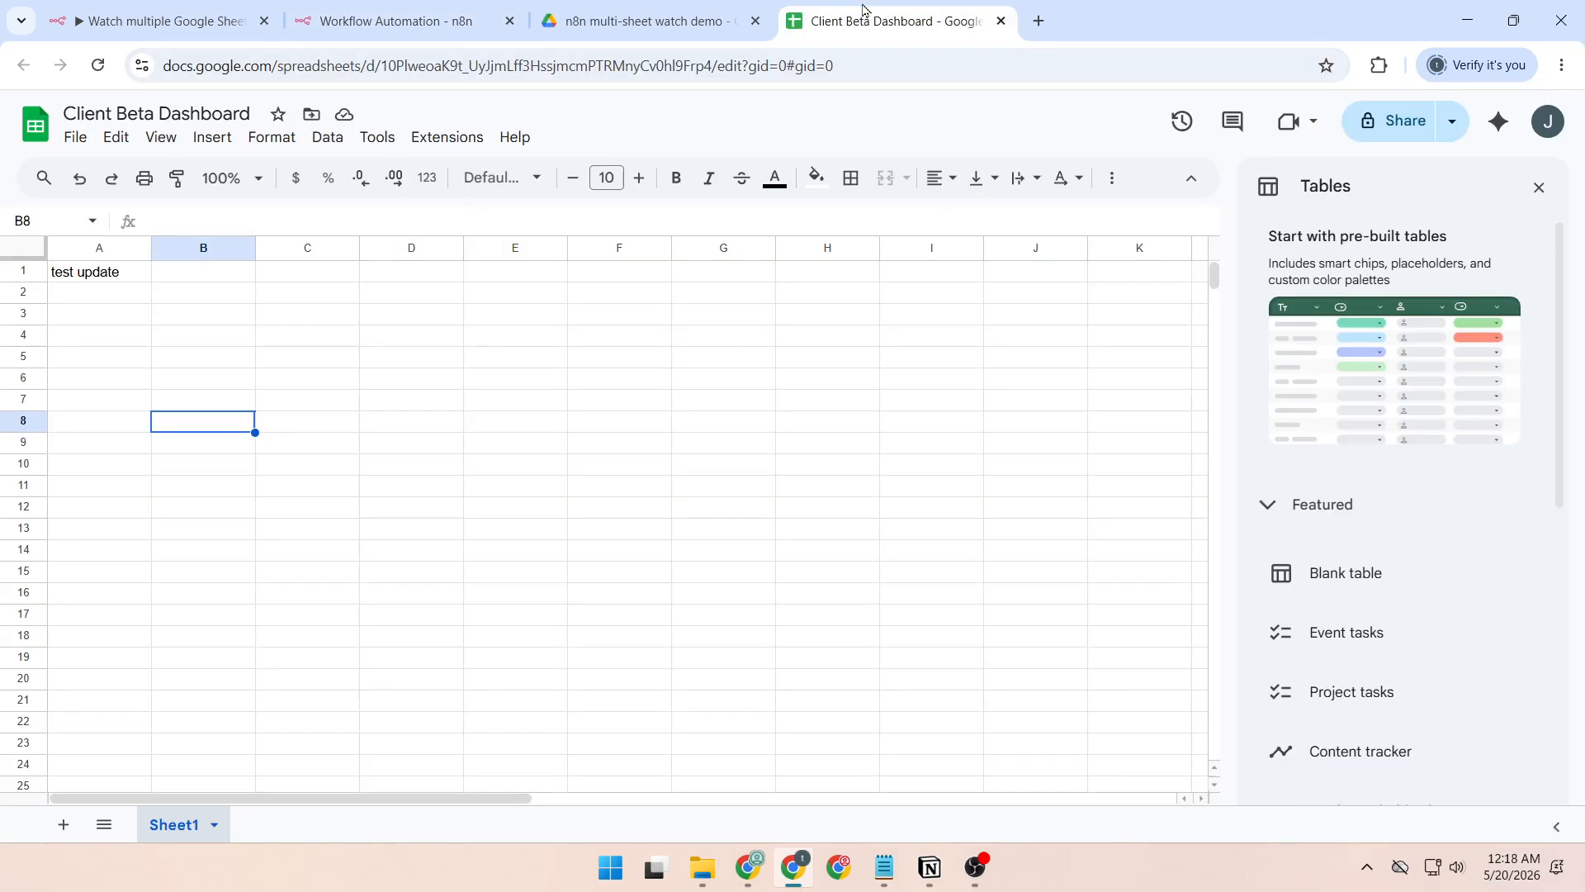
left_click(652, 21)
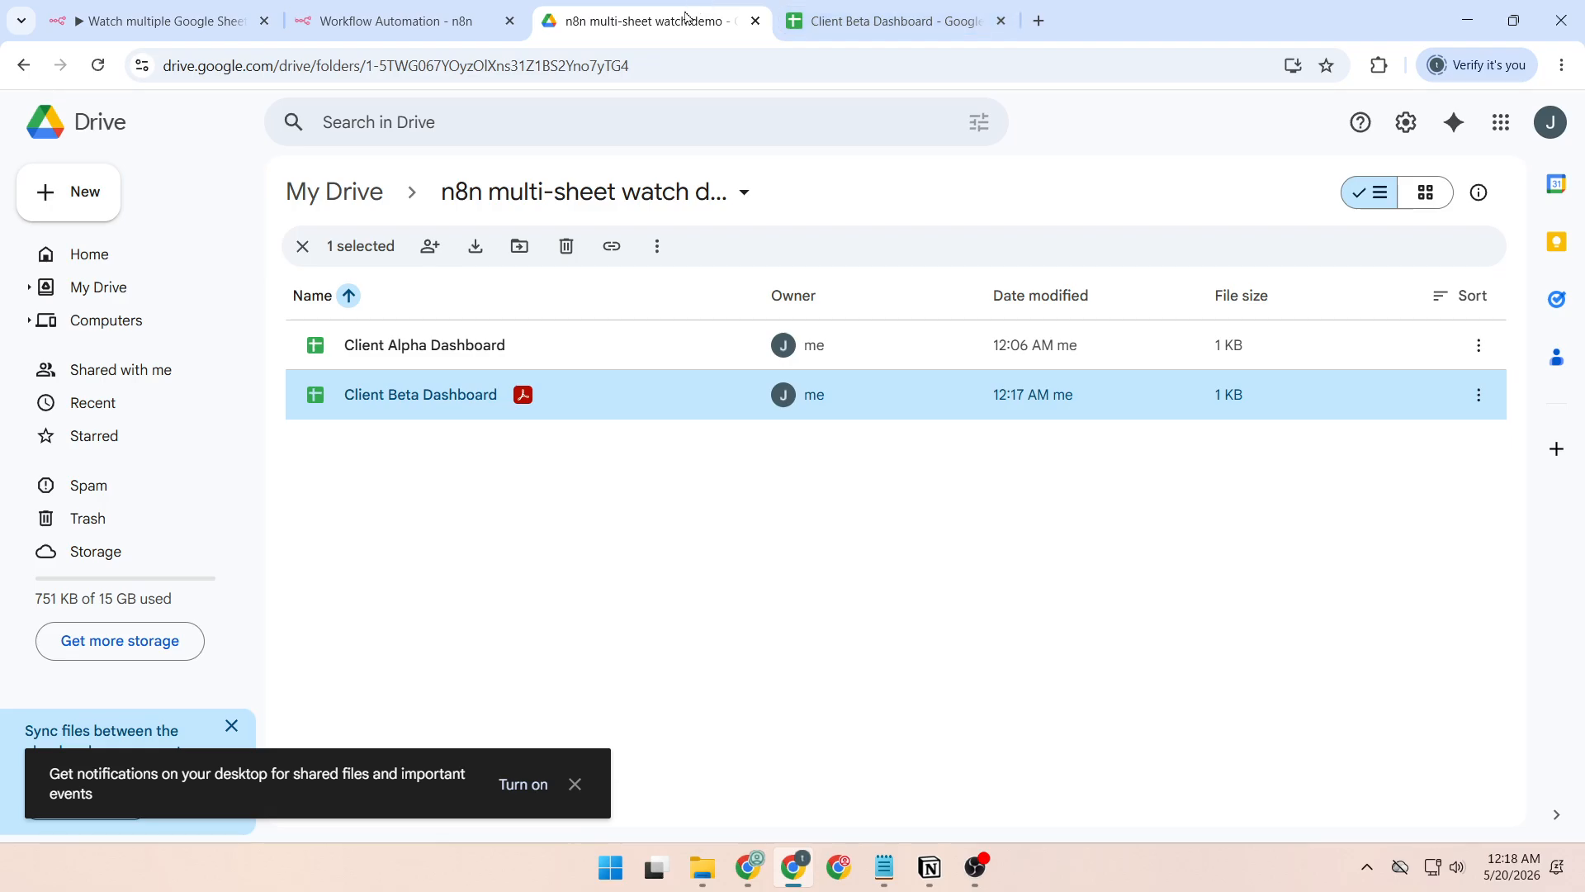
double_click(459, 344)
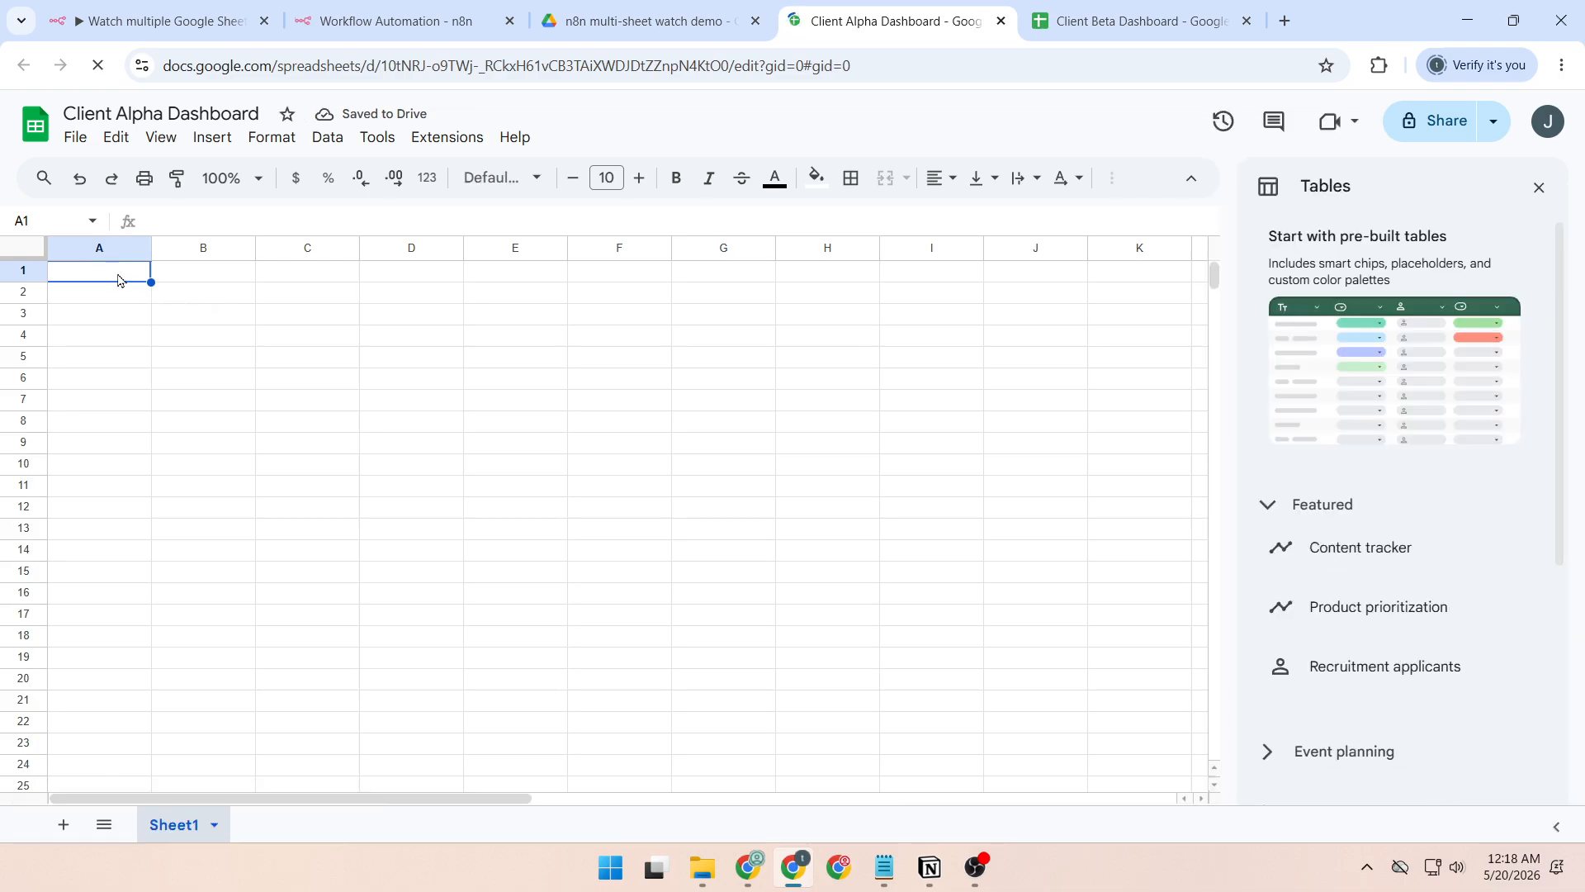
type("NEW")
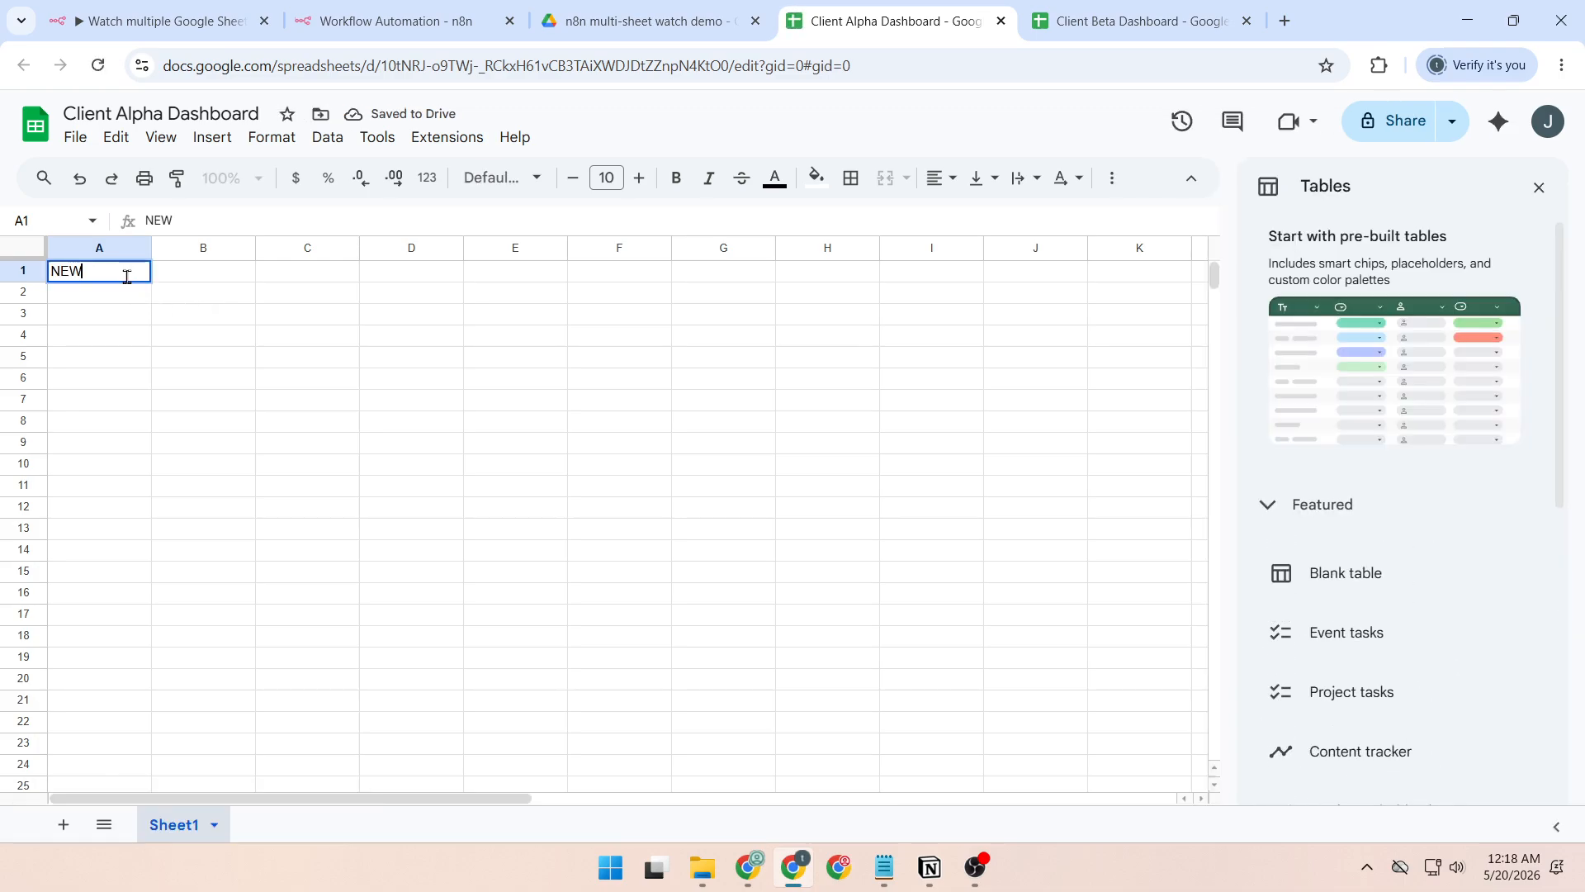
left_click(219, 353)
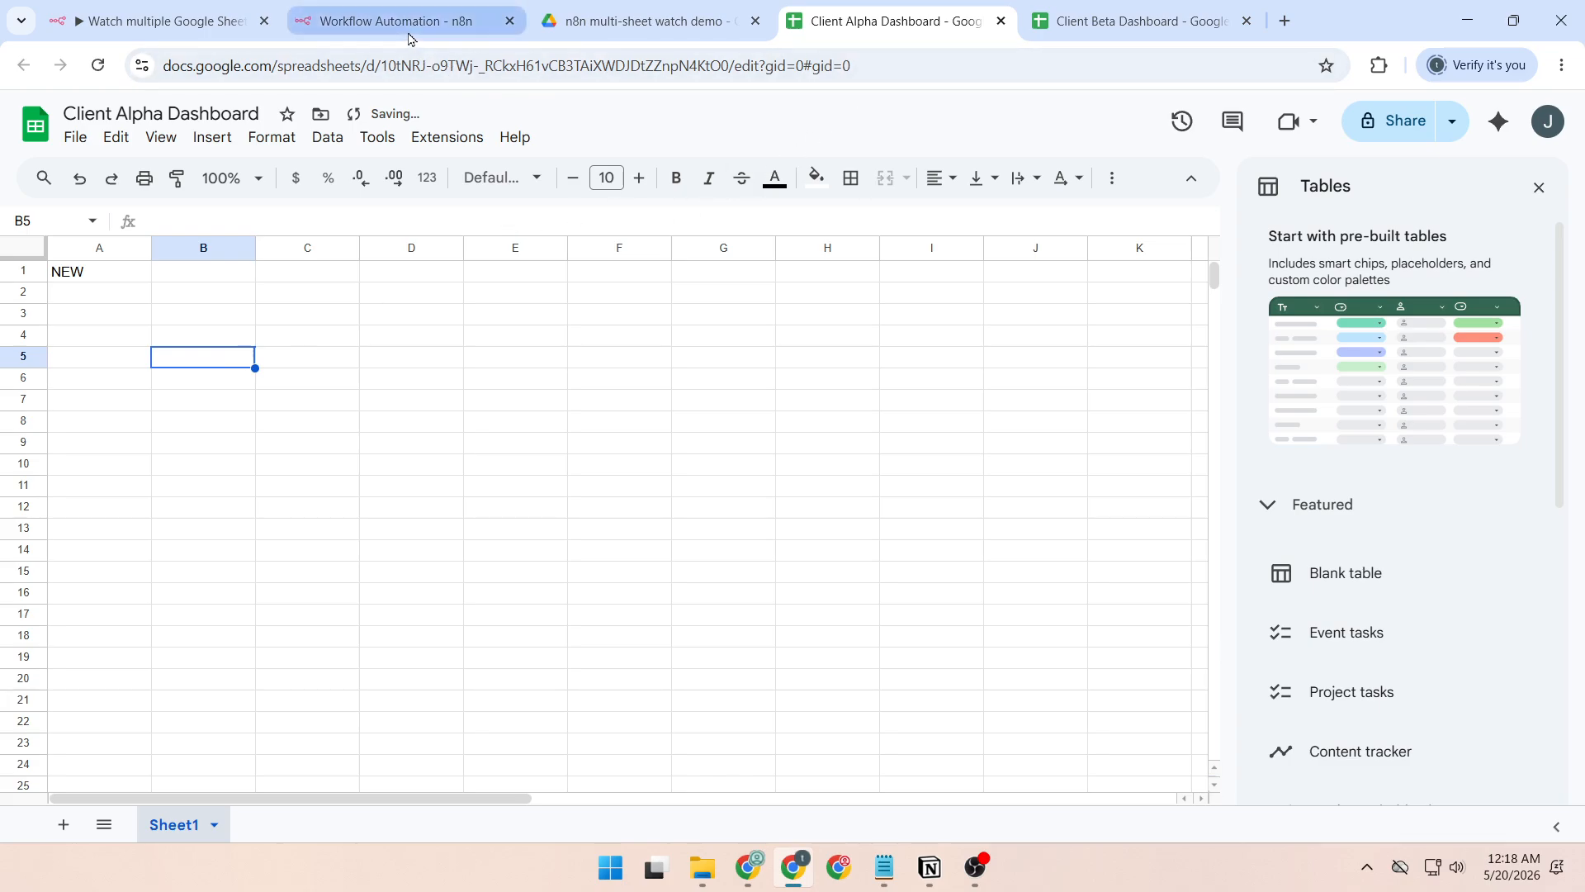
Return to the newly published n8n workflow, reload its executions and examine the Google Drive Trigger's output for the latest run.
left_click(188, 17)
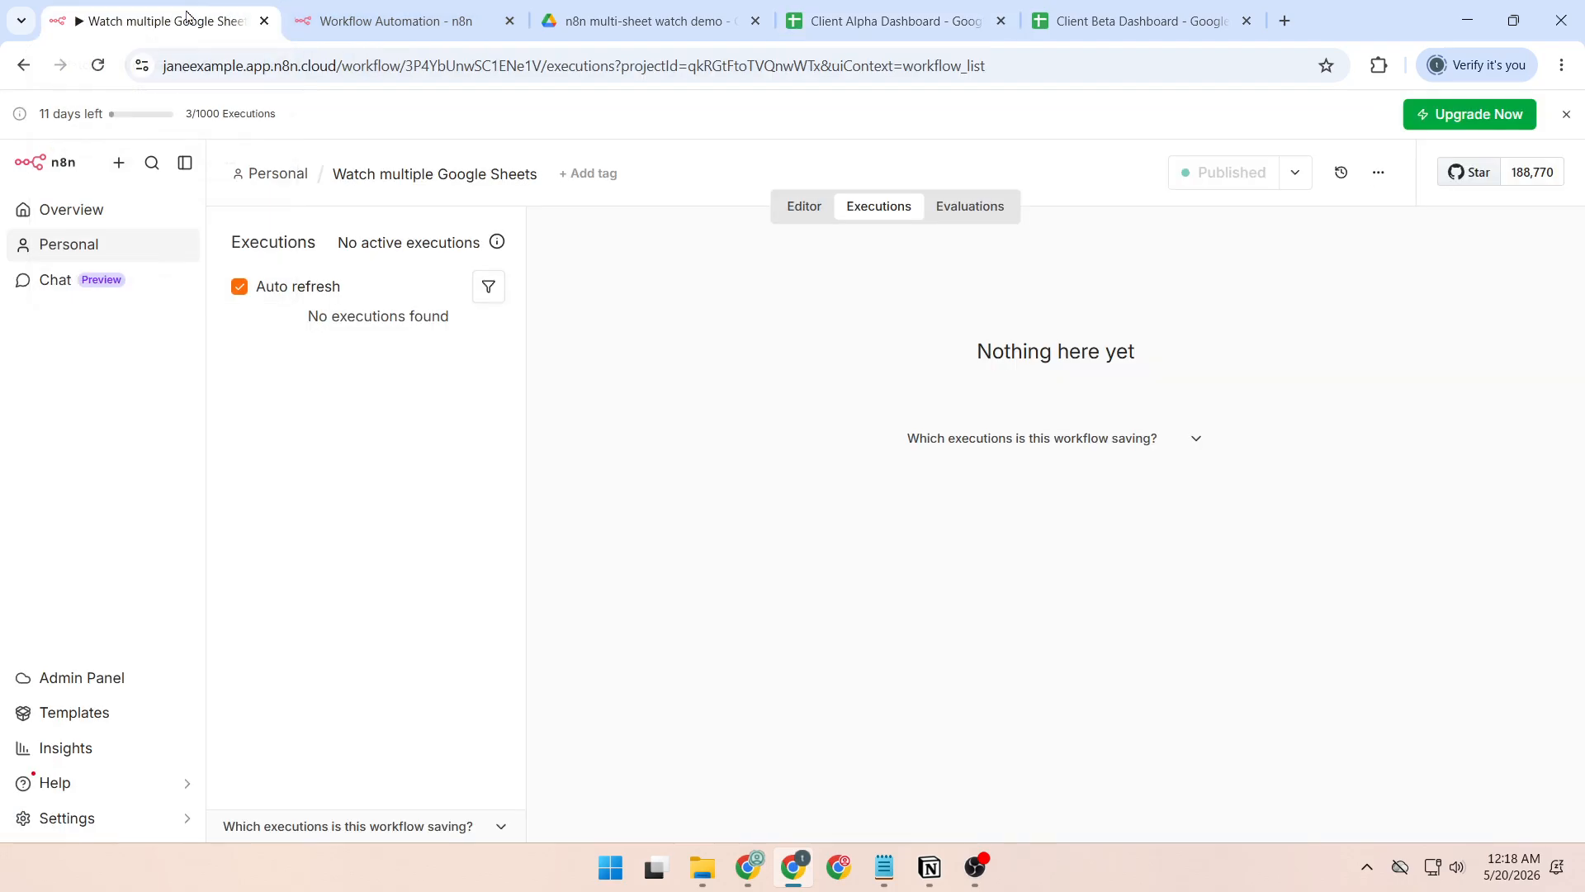
left_click(97, 65)
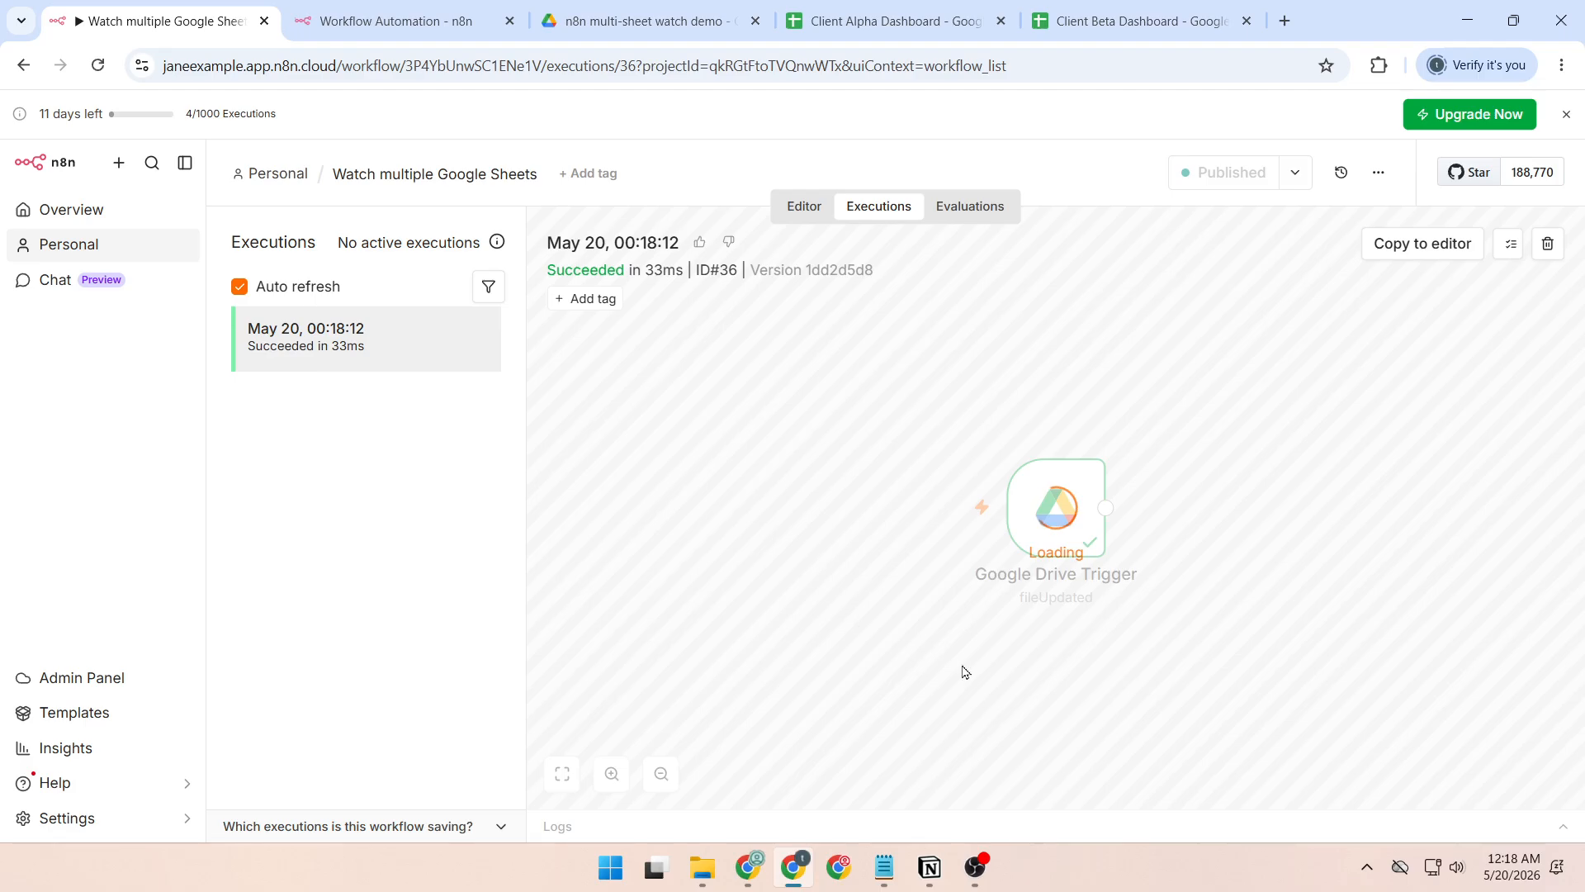
double_click(1065, 532)
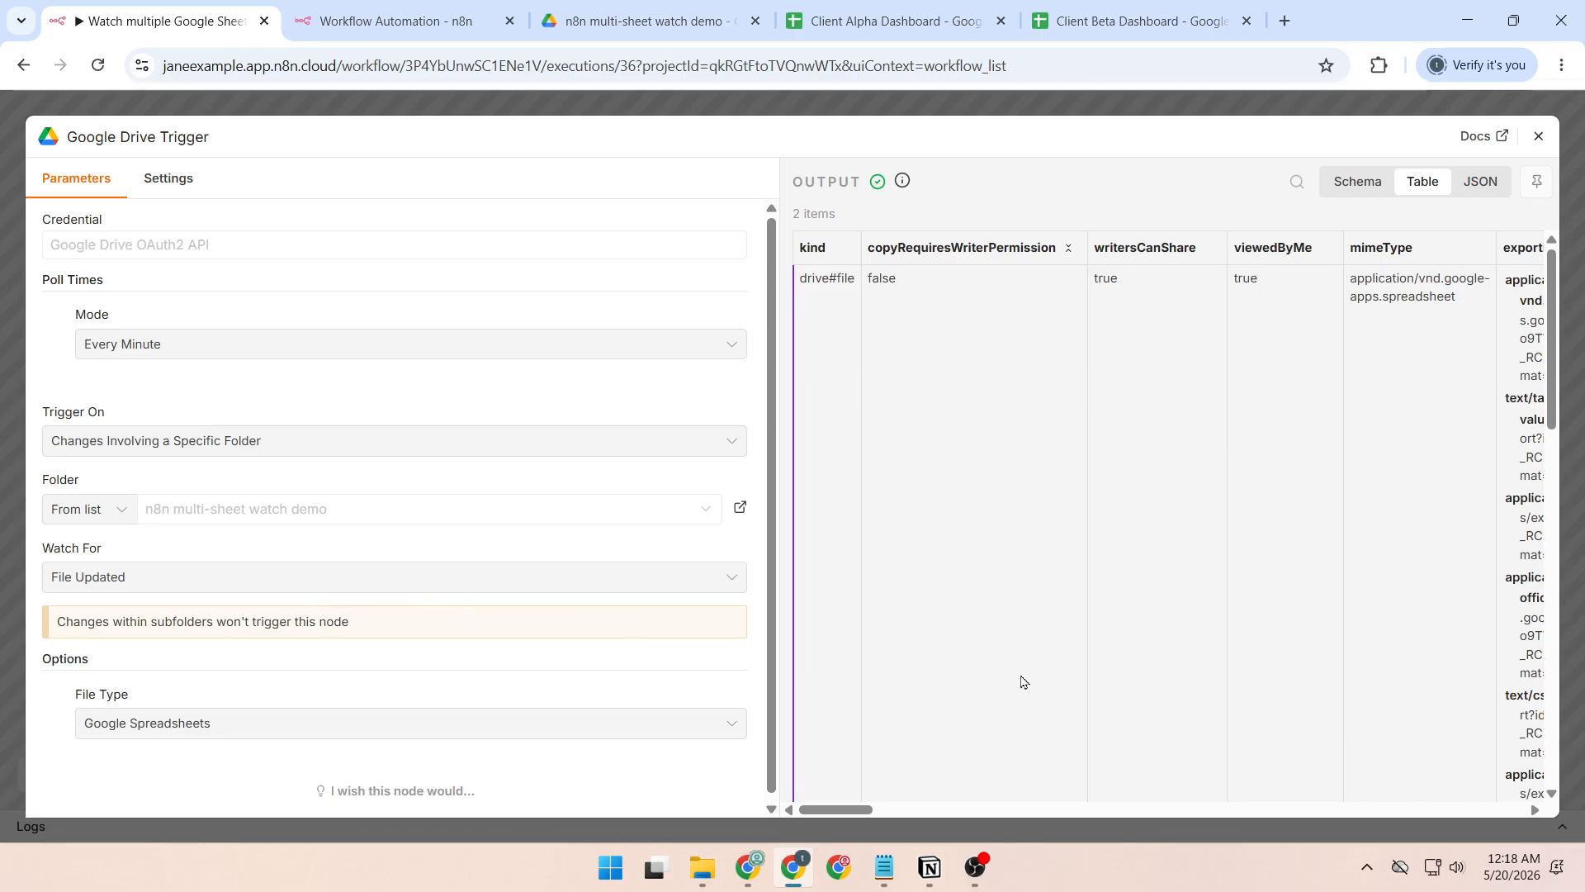
scroll(1080, 652, "right", 10)
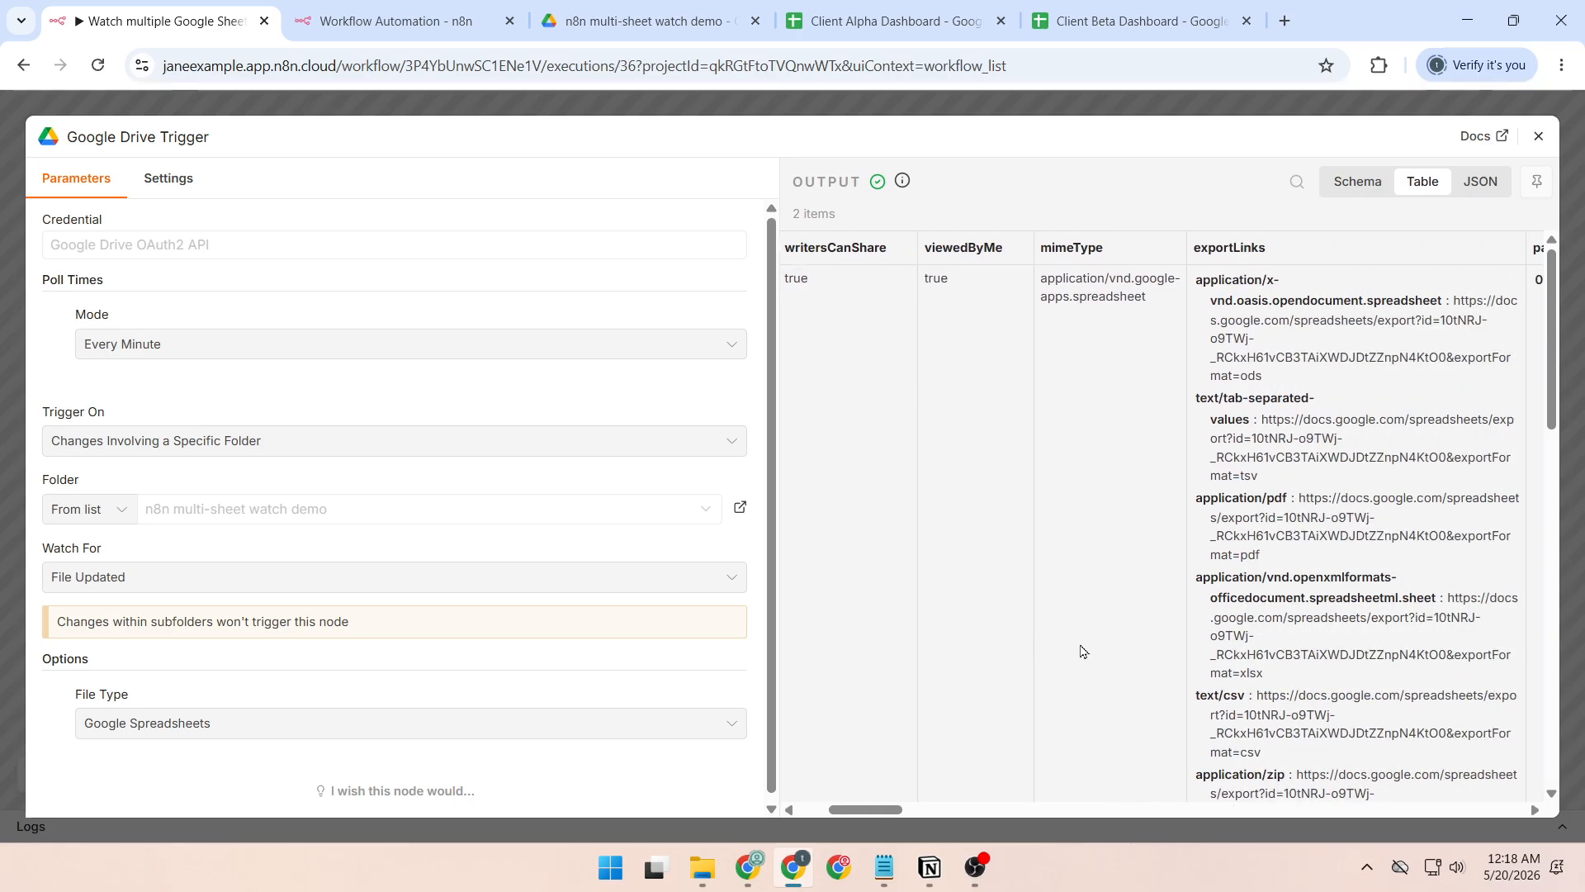
scroll(1081, 652, "left", 5)
scroll(1083, 648, "left", 8)
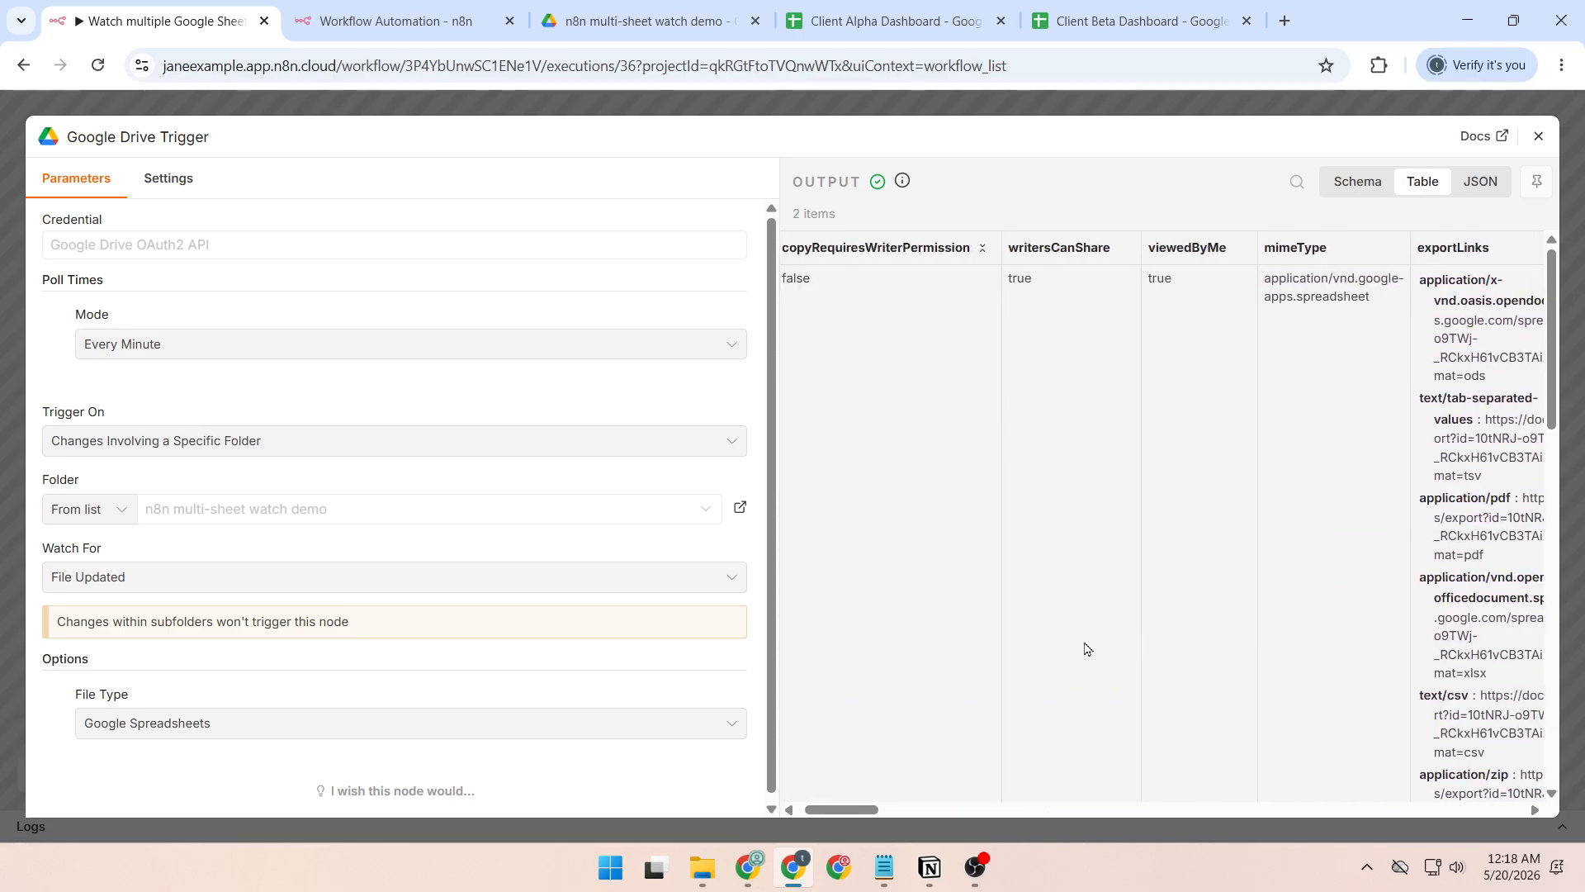